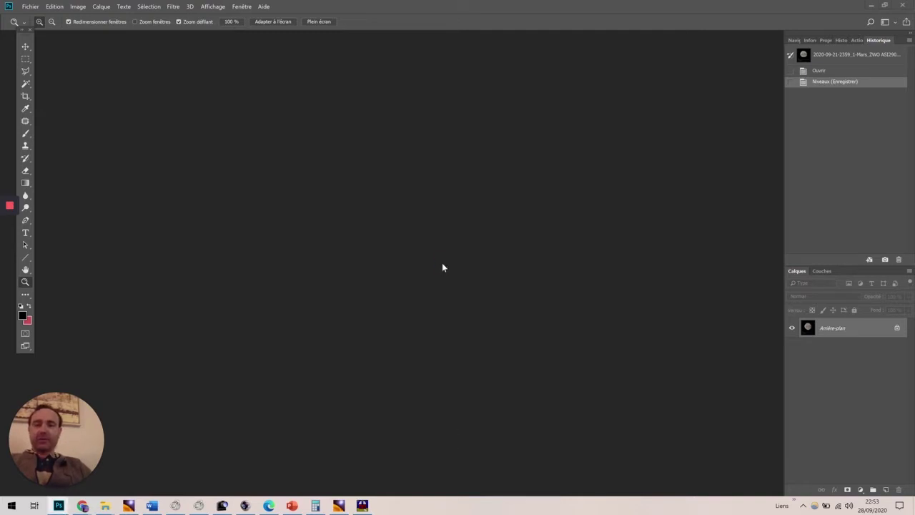
# - Open the blue and red Mars captures together from C:\jupiter\AS_P47\Nouveau dossier (2)
pyautogui.hotkey('ctrl', 'o')
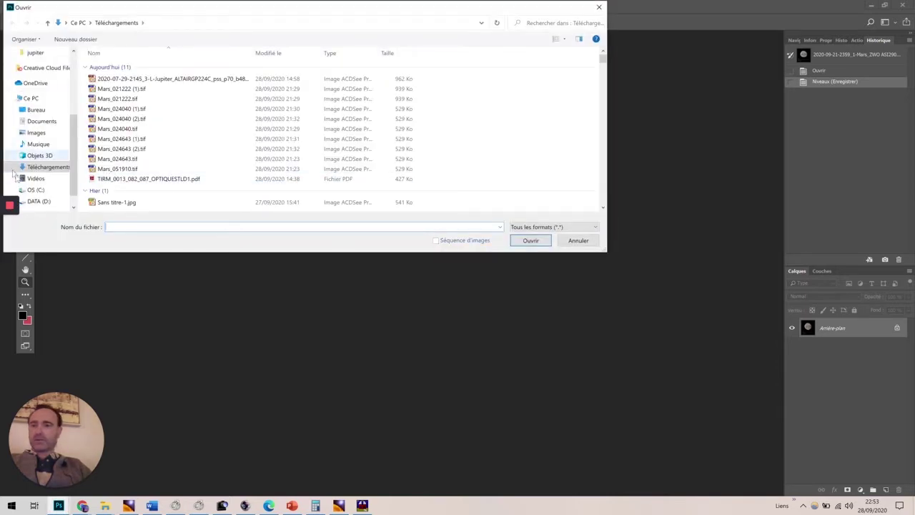
pyautogui.click(32, 191)
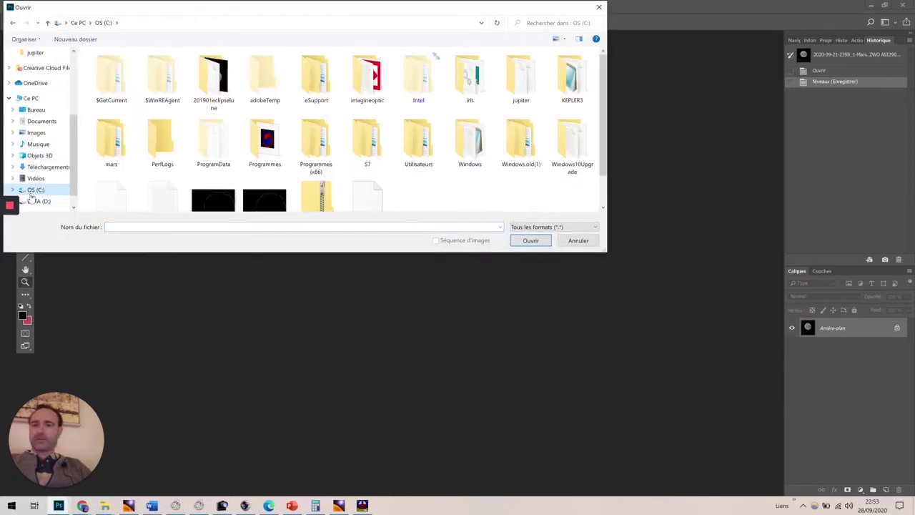
pyautogui.doubleClick(499, 99)
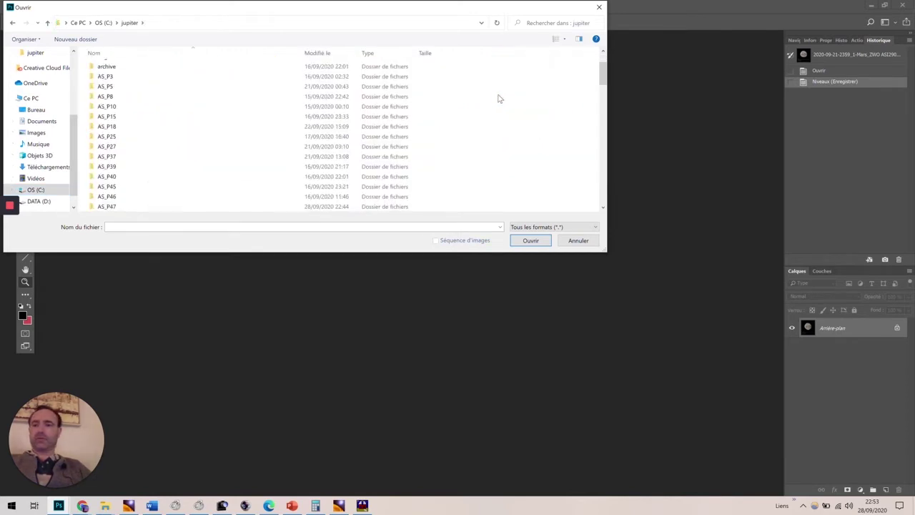
pyautogui.doubleClick(194, 207)
pyautogui.doubleClick(198, 92)
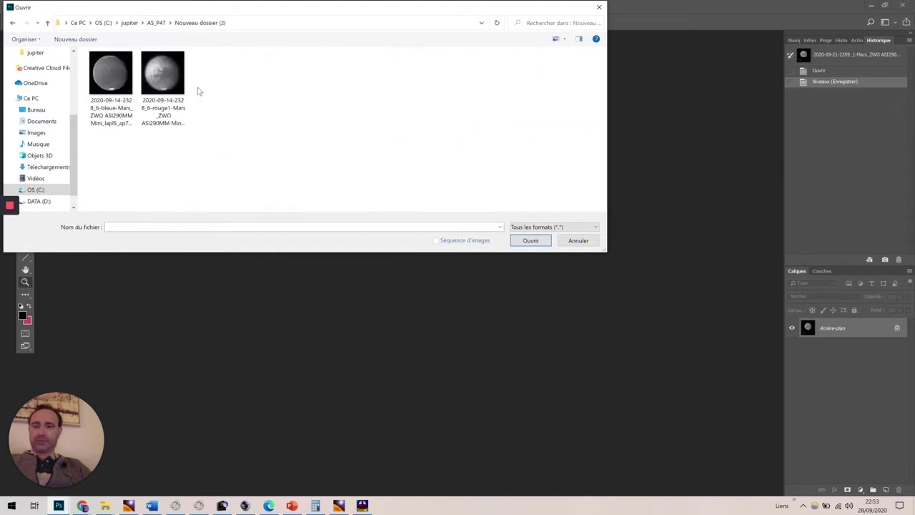
pyautogui.click(130, 88)
pyautogui.hotkey('shift', 'Right')
pyautogui.press('Return')
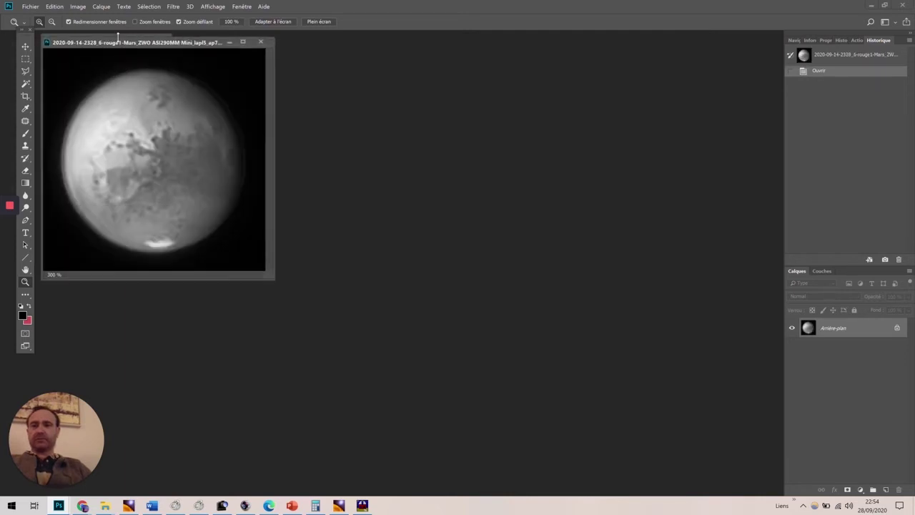
# - Place the two Mars images side by side and copy the blue image's background layer into the red image
pyautogui.moveTo(119, 44); pyautogui.dragTo(444, 50)
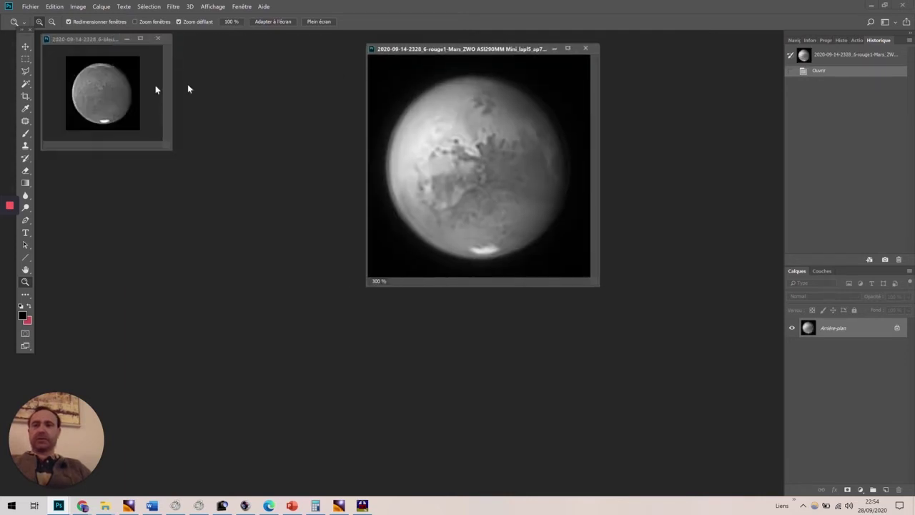
pyautogui.click(96, 84)
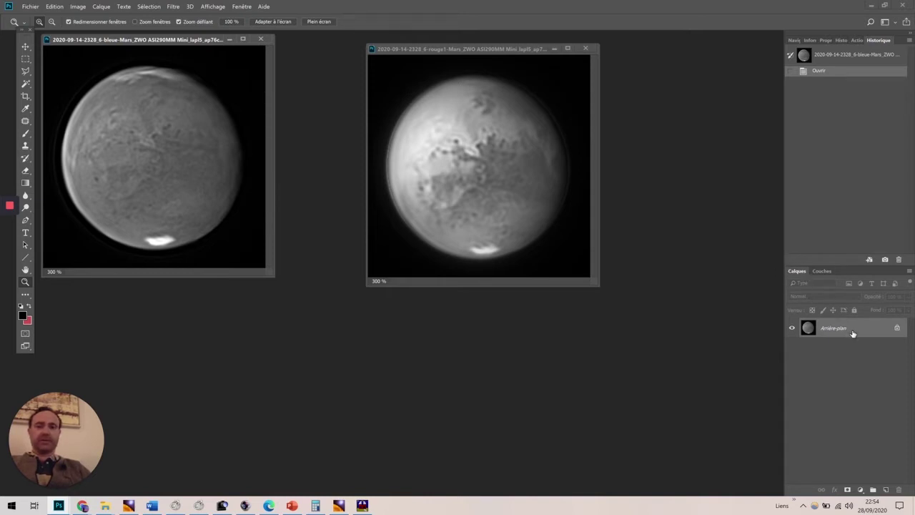
pyautogui.moveTo(853, 334); pyautogui.dragTo(507, 187)
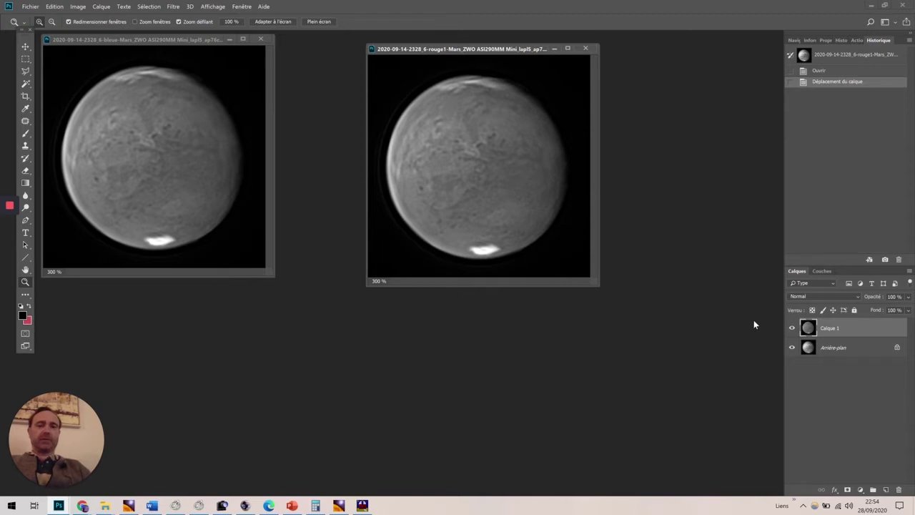
# - Compare the blue layer Calque 1 with the red background by toggling Calque 1's visibility
pyautogui.click(791, 328)
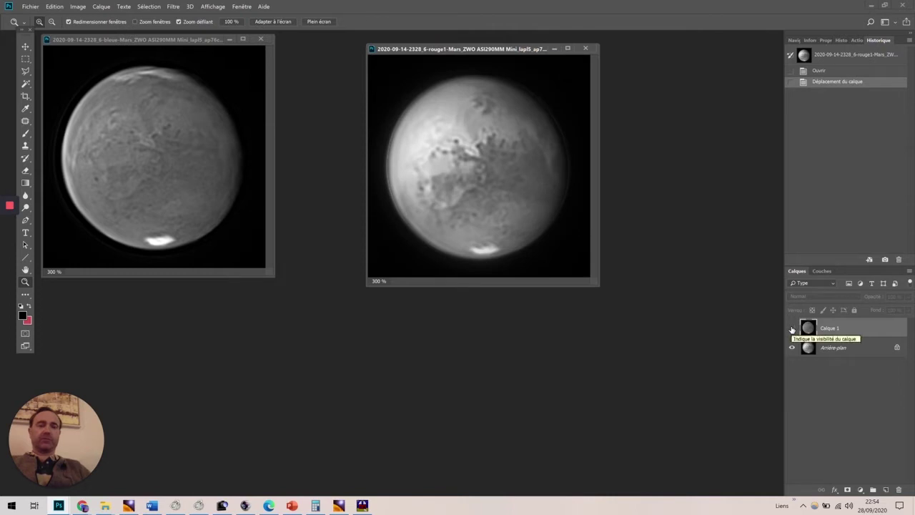
pyautogui.click(792, 328)
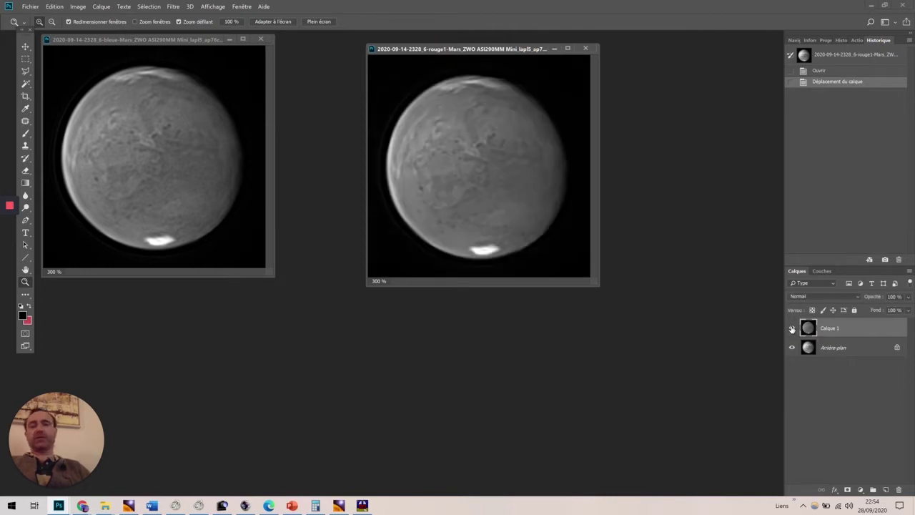
pyautogui.click(792, 328)
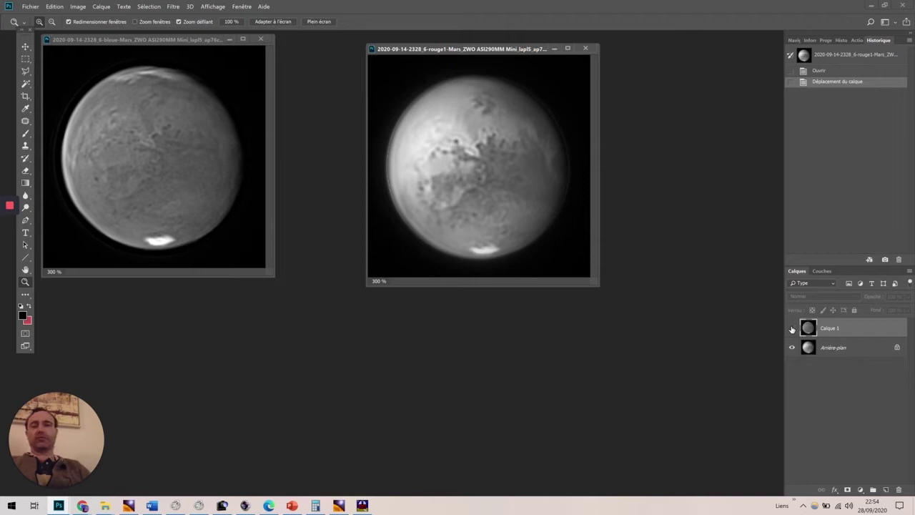
pyautogui.click(792, 328)
pyautogui.click(791, 328)
pyautogui.click(791, 328)
pyautogui.click(791, 328)
pyautogui.click(791, 328)
pyautogui.click(792, 328)
pyautogui.click(792, 328)
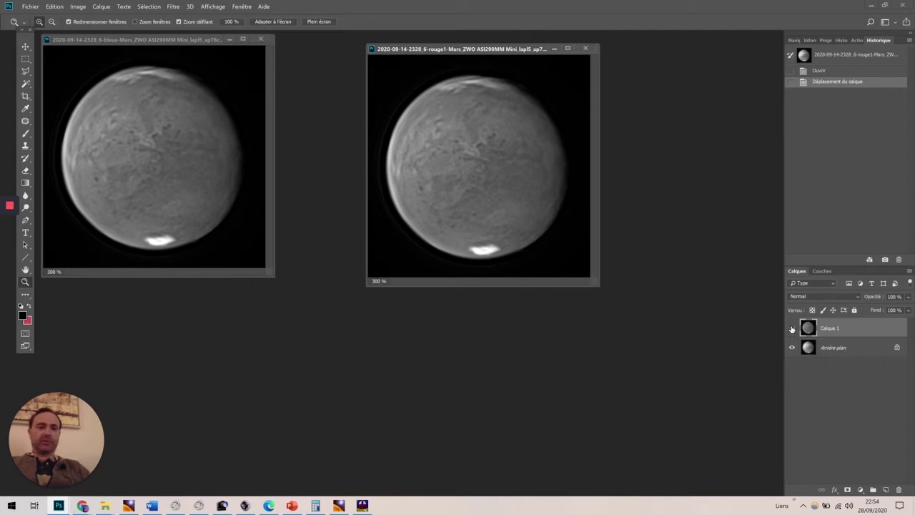
pyautogui.click(792, 329)
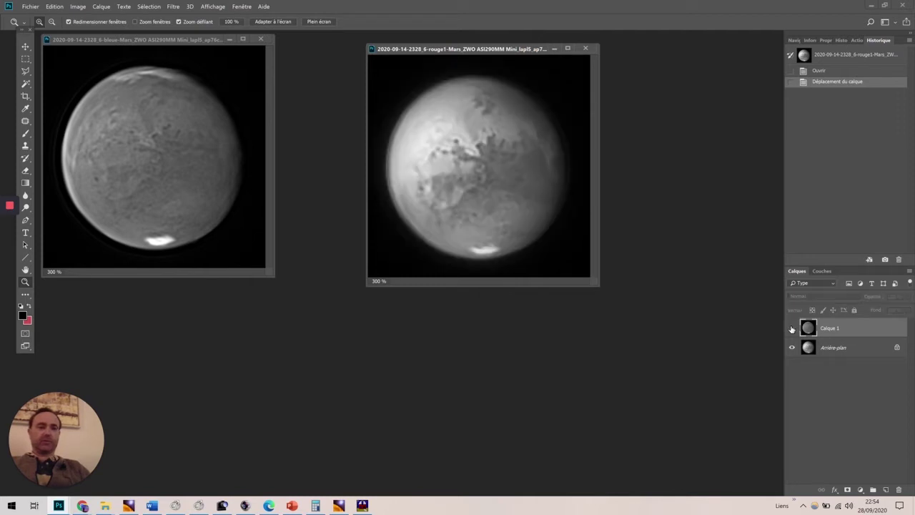
# - Duplicate the red background layer and the blue layer Calque 1 in the red image
pyautogui.click(858, 348)
pyautogui.moveTo(858, 348); pyautogui.dragTo(886, 490)
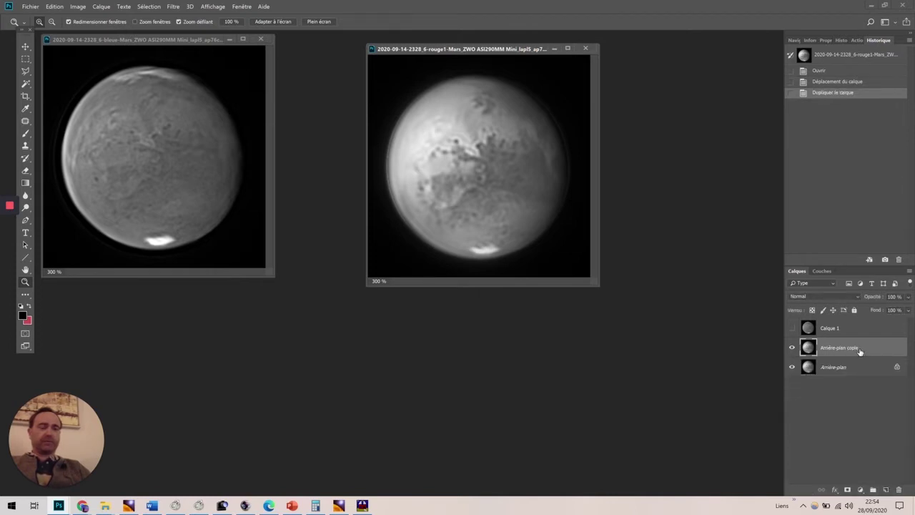
pyautogui.rightClick(856, 346)
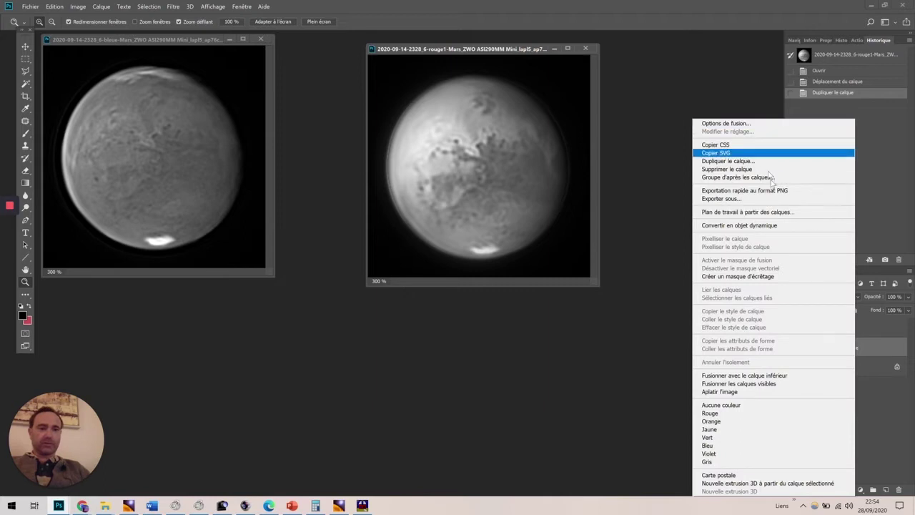
pyautogui.click(874, 352)
pyautogui.click(857, 329)
pyautogui.click(792, 327)
pyautogui.moveTo(857, 331); pyautogui.dragTo(886, 490)
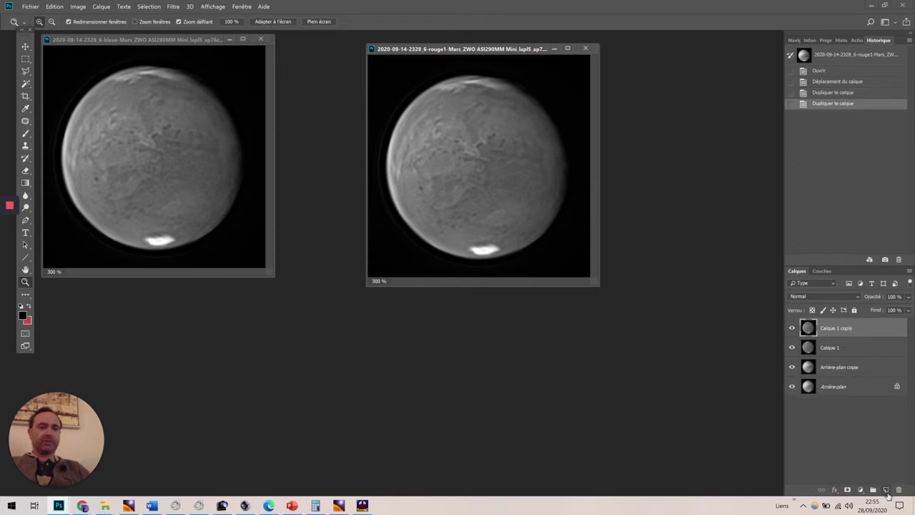
# - Hide Calque 1 copie and Arrière-plan, and set Calque 1's opacity to 50 %
pyautogui.click(792, 328)
pyautogui.click(793, 387)
pyautogui.click(867, 351)
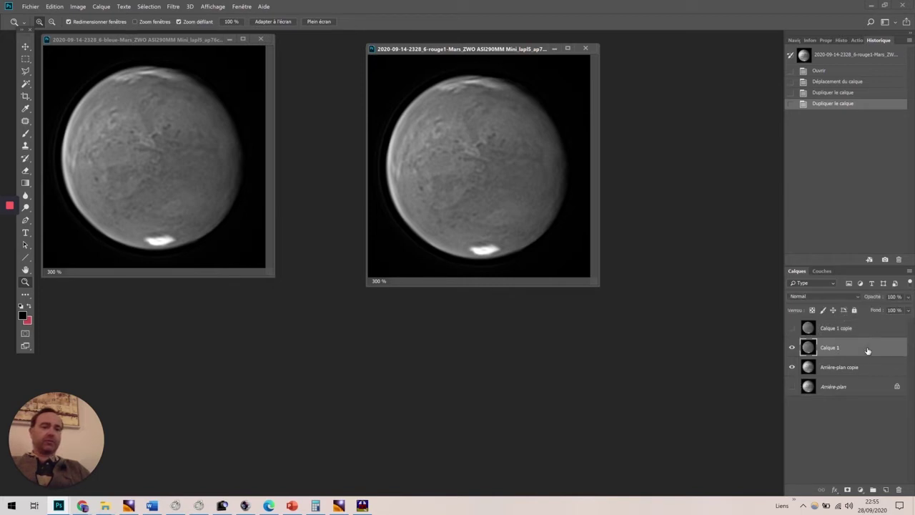
pyautogui.click(908, 297)
pyautogui.moveTo(909, 310); pyautogui.dragTo(887, 311)
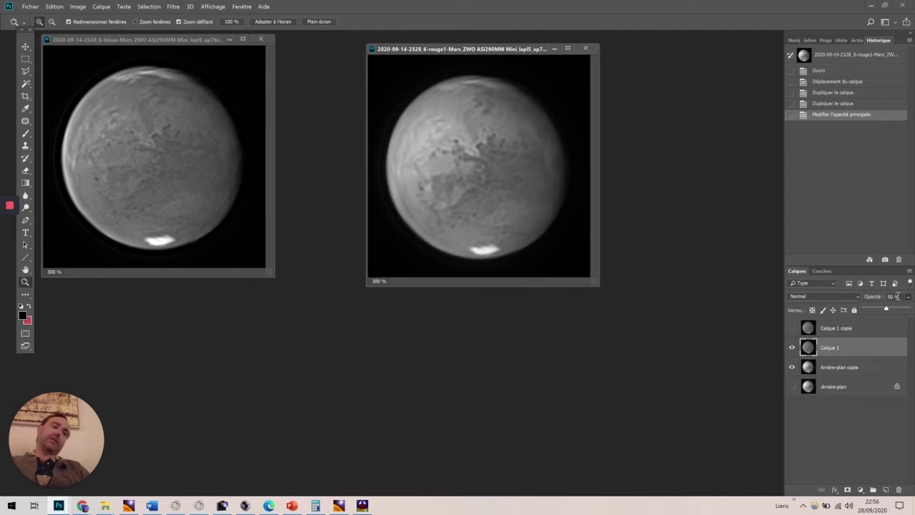
# - Compare the blended image with the red layer alone by toggling Calque 1's visibility
pyautogui.click(833, 347)
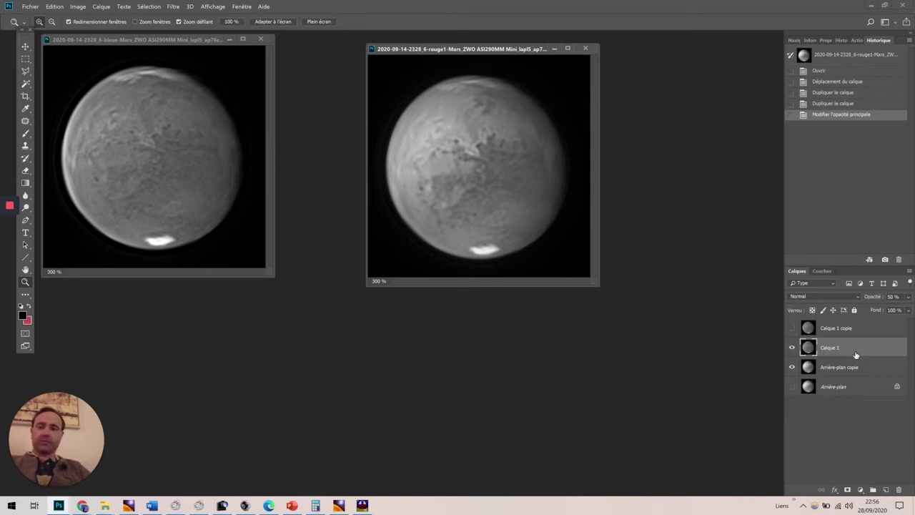
pyautogui.click(792, 348)
pyautogui.click(792, 349)
pyautogui.click(792, 348)
pyautogui.click(792, 348)
pyautogui.click(792, 348)
pyautogui.click(792, 348)
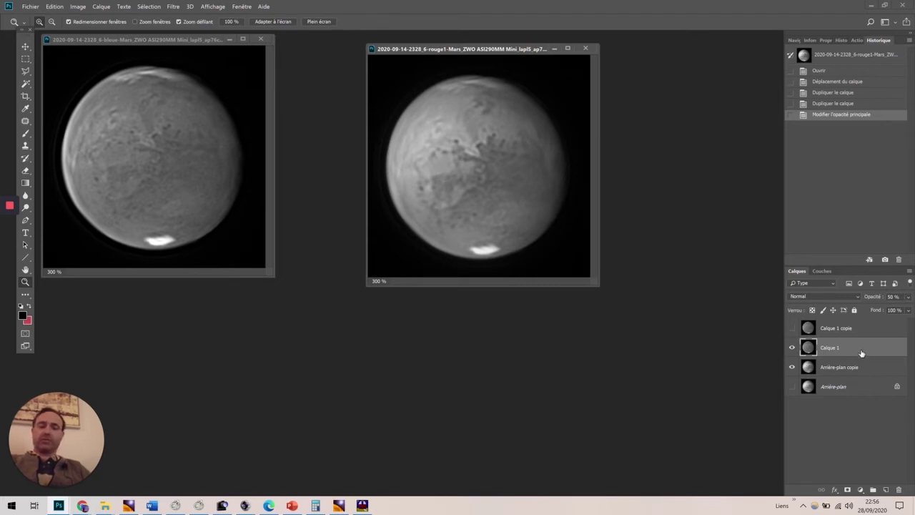
# - Merge the visible red and blue layers into one, and make Calque 1 copie visible and active
pyautogui.hotkey('shift', 'ctrl', 'e')
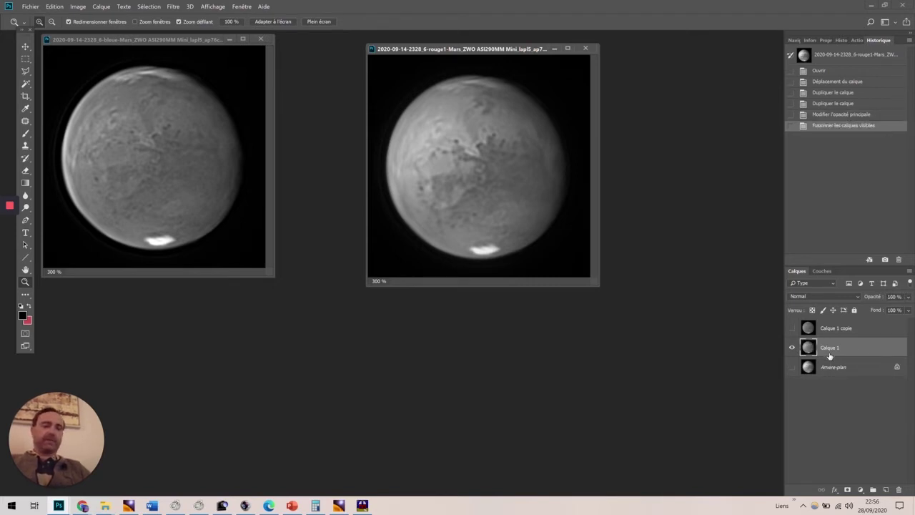
pyautogui.click(791, 328)
pyautogui.click(853, 330)
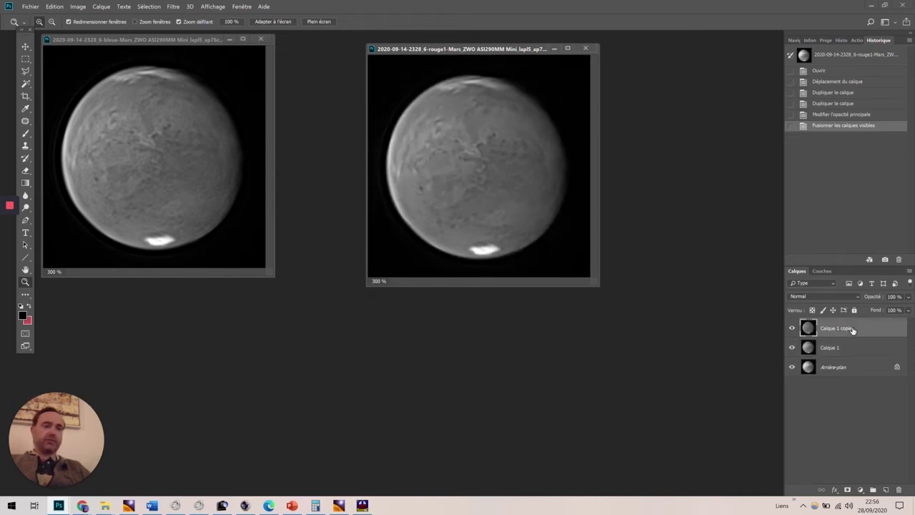
# - Add a Channel Mixer adjustment layer above Calque 1 copie and set Rouge to 0 % for the red output channel
pyautogui.click(848, 490)
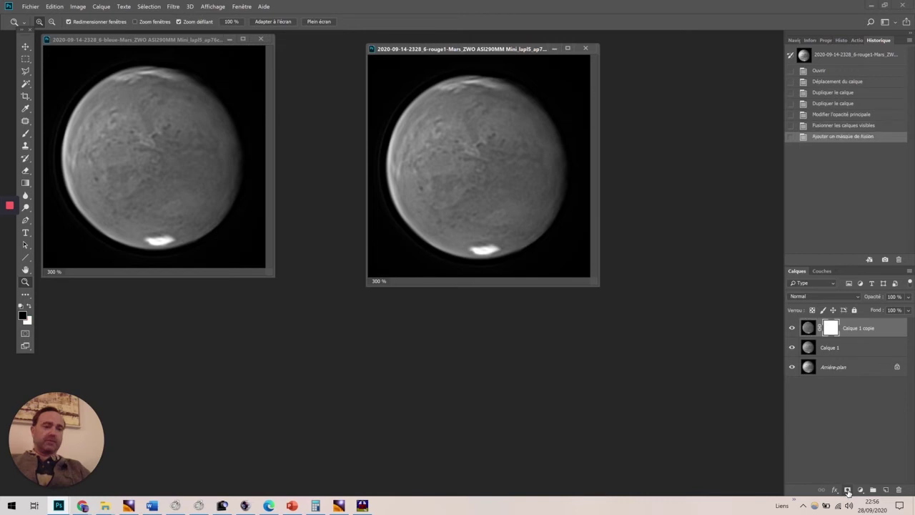
pyautogui.hotkey('ctrl', 'z')
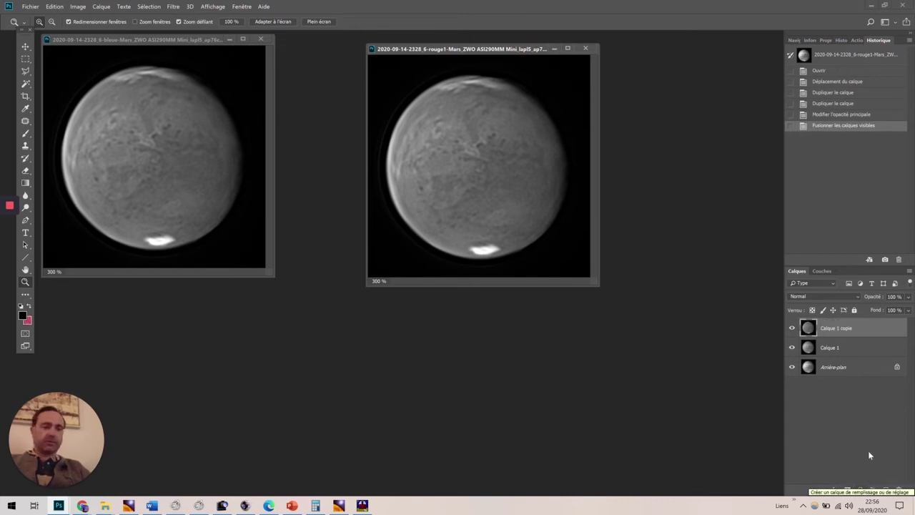
pyautogui.click(862, 491)
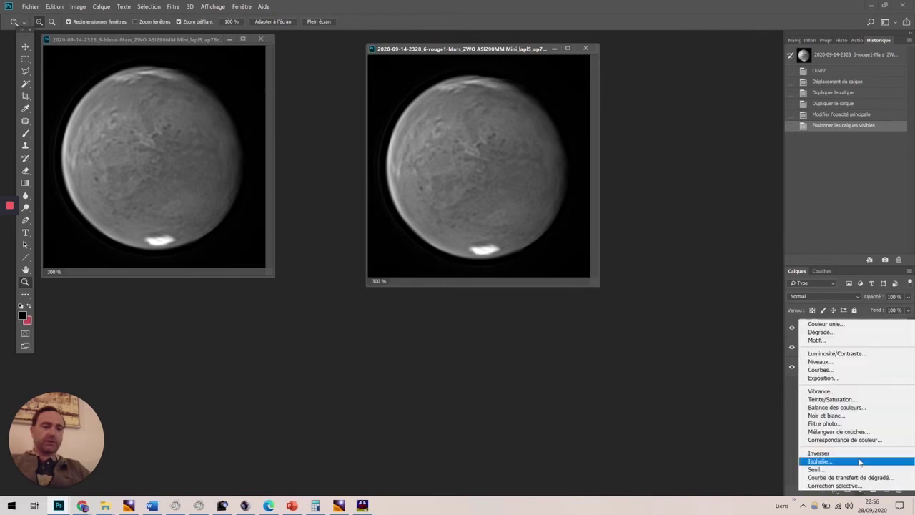
pyautogui.click(851, 432)
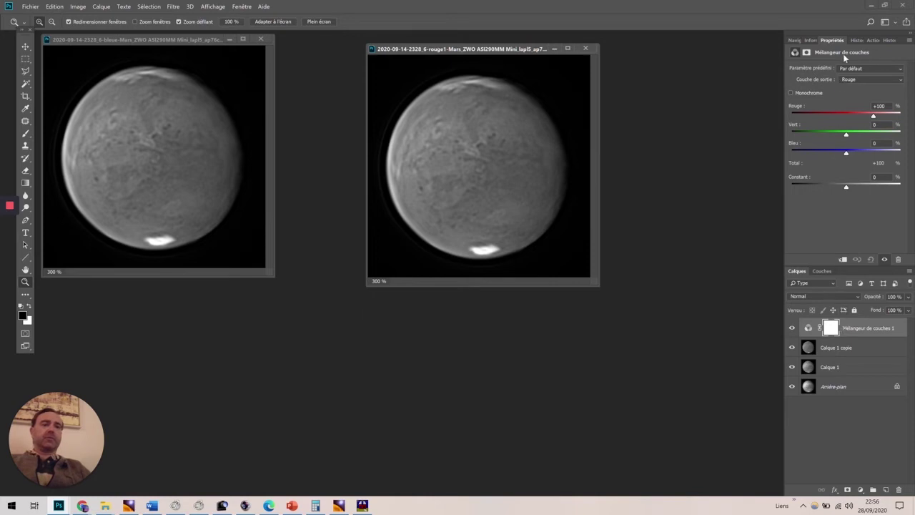
pyautogui.click(883, 107)
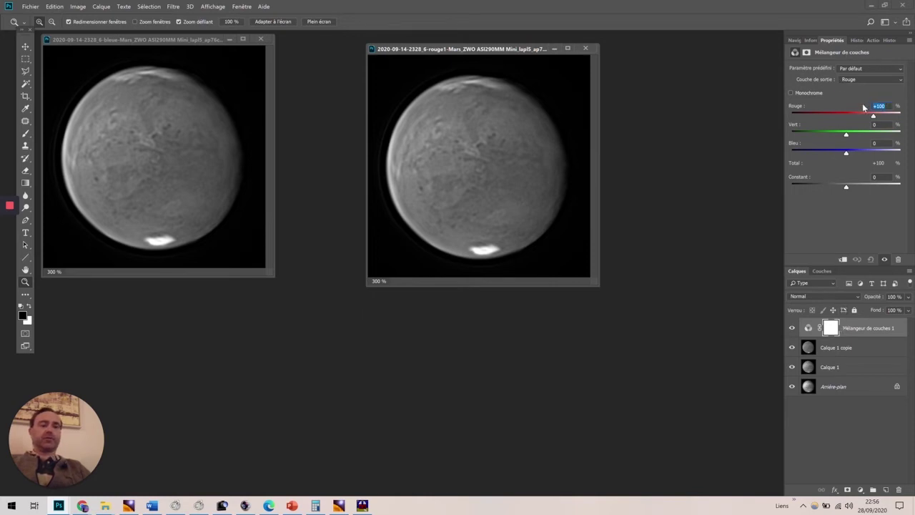
pyautogui.write('0')
pyautogui.press('Return')
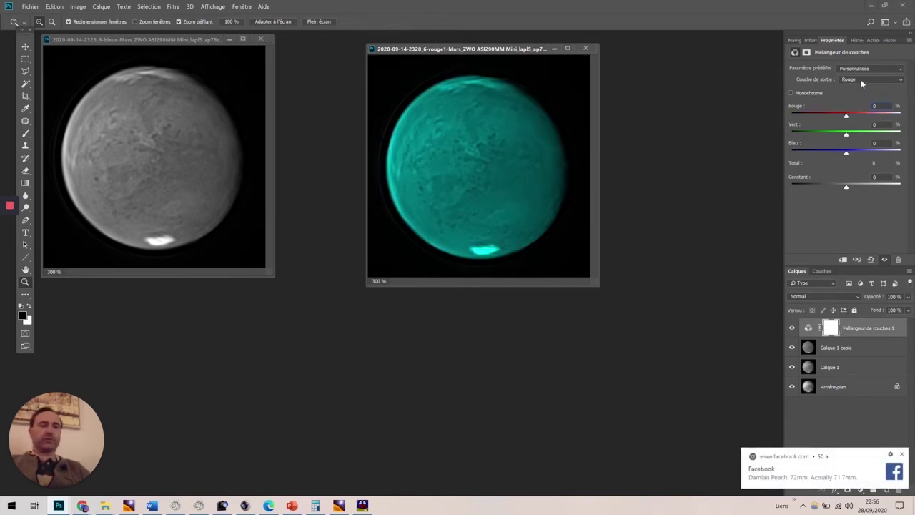
# - Switch the Channel Mixer's output channel to Vert and set its Vert value to 0 %
pyautogui.click(861, 78)
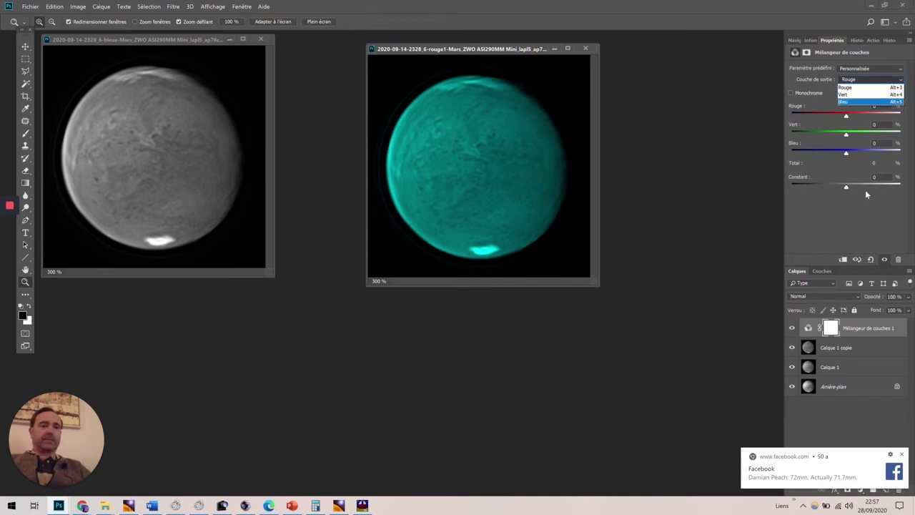
pyautogui.press('Escape')
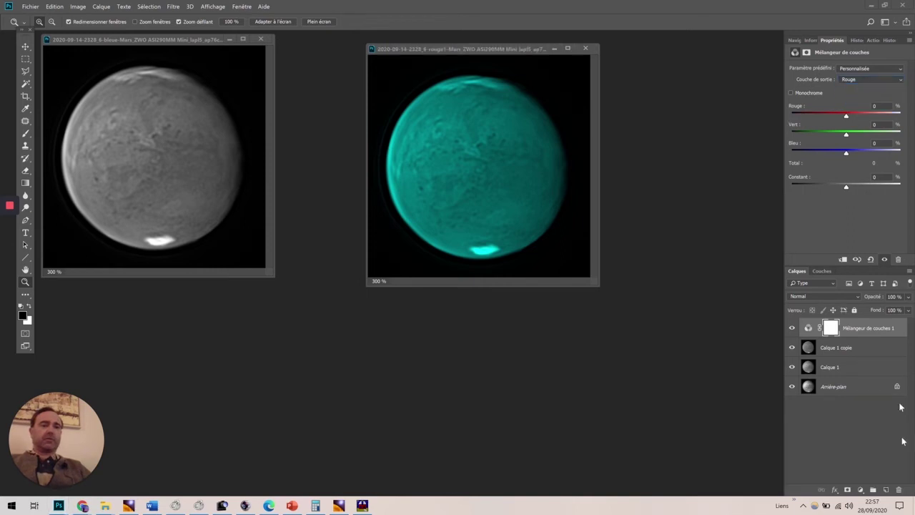
pyautogui.click(857, 77)
pyautogui.click(855, 93)
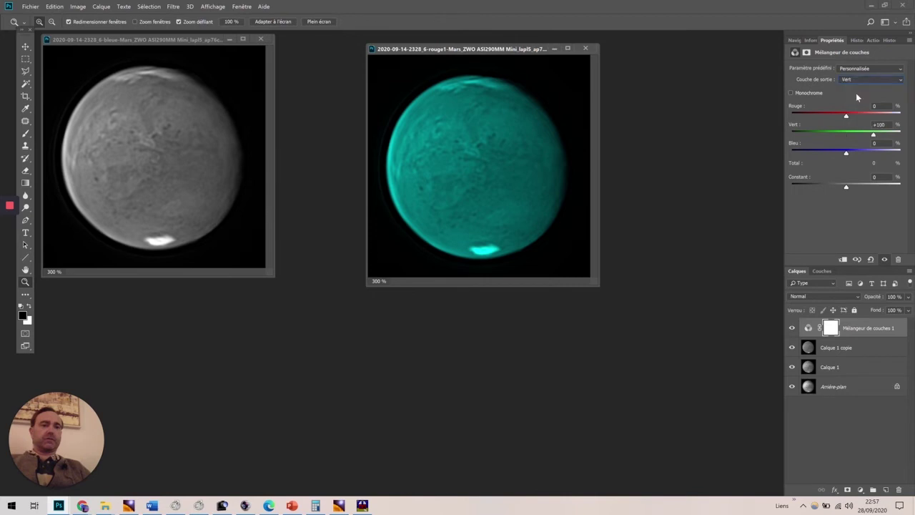
pyautogui.doubleClick(881, 125)
pyautogui.write('0')
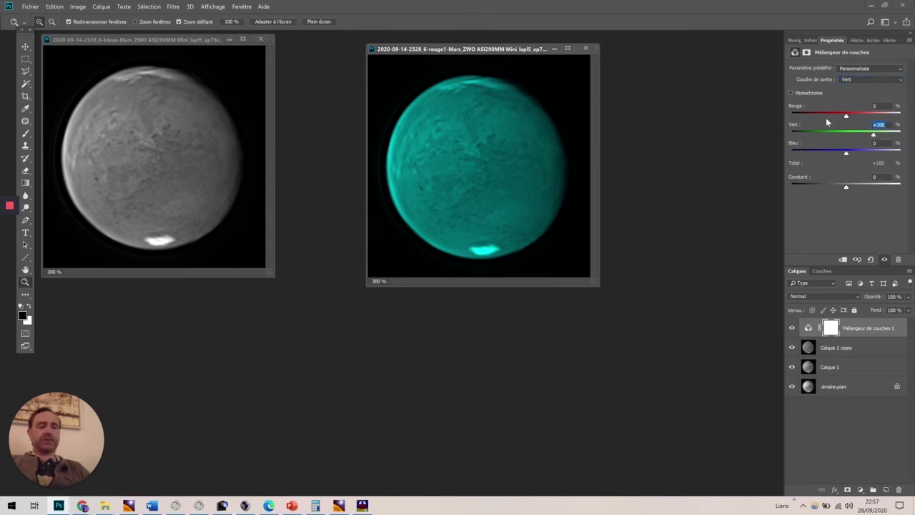
# - Make Calque 1 copie the active layer and hide the Calque 1 and Arrière-plan layers
pyautogui.rightClick(830, 353)
pyautogui.rightClick(862, 341)
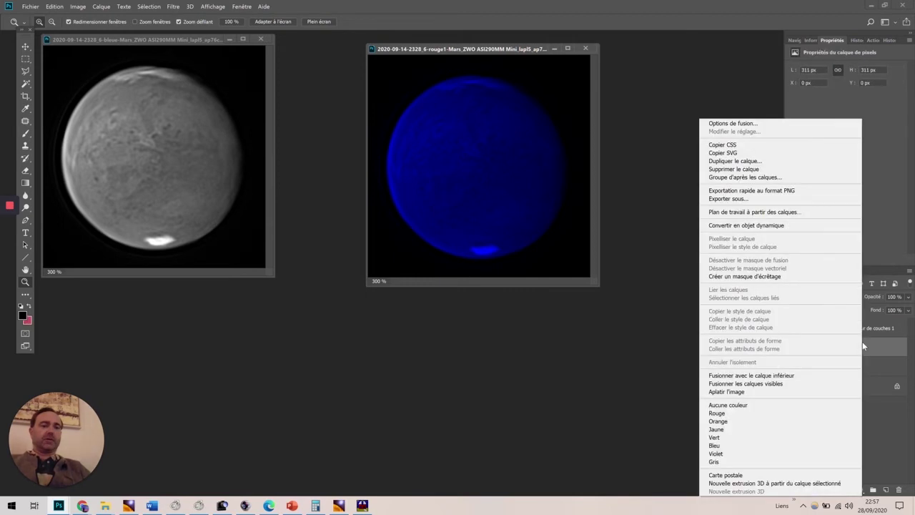
pyautogui.press('Escape')
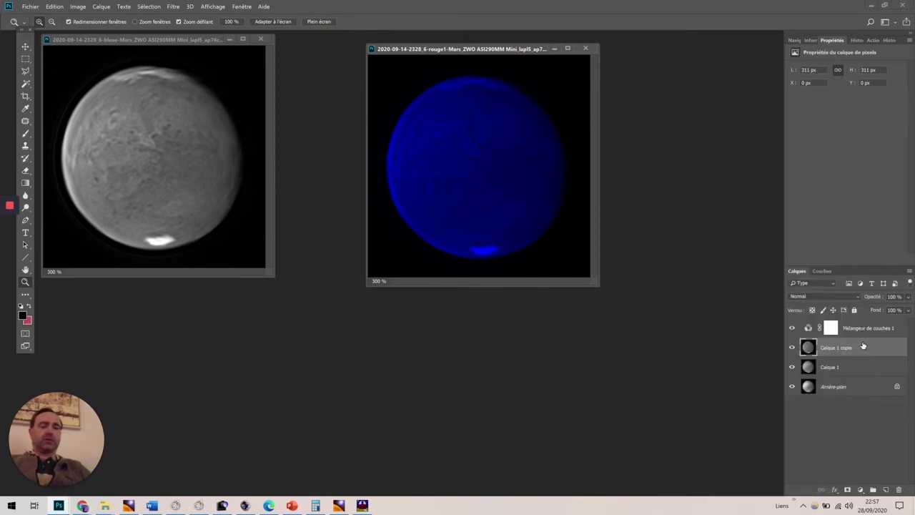
pyautogui.click(792, 367)
pyautogui.click(791, 385)
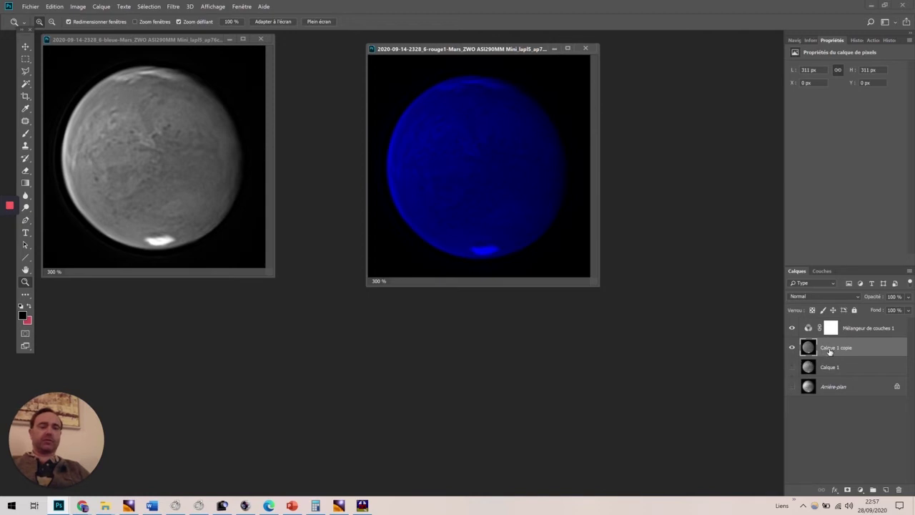
# - Merge the Channel Mixer into Calque 1 copie, hide the resulting blue layer, and make Calque 1 active and visible
pyautogui.hotkey('ctrl', 'e')
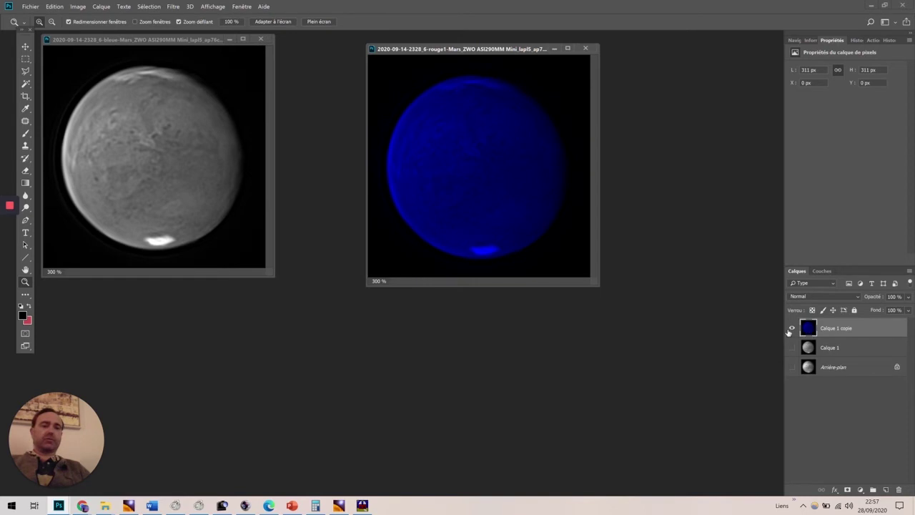
pyautogui.click(792, 329)
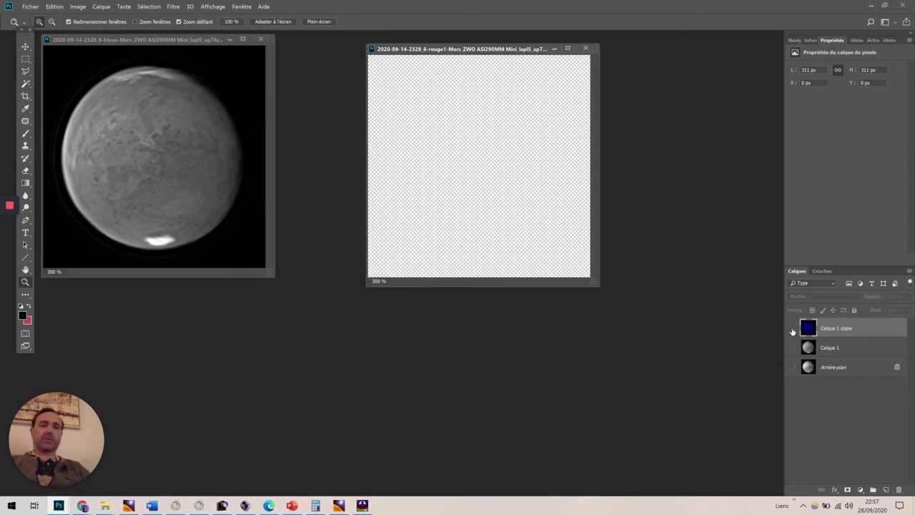
pyautogui.click(840, 346)
pyautogui.click(792, 348)
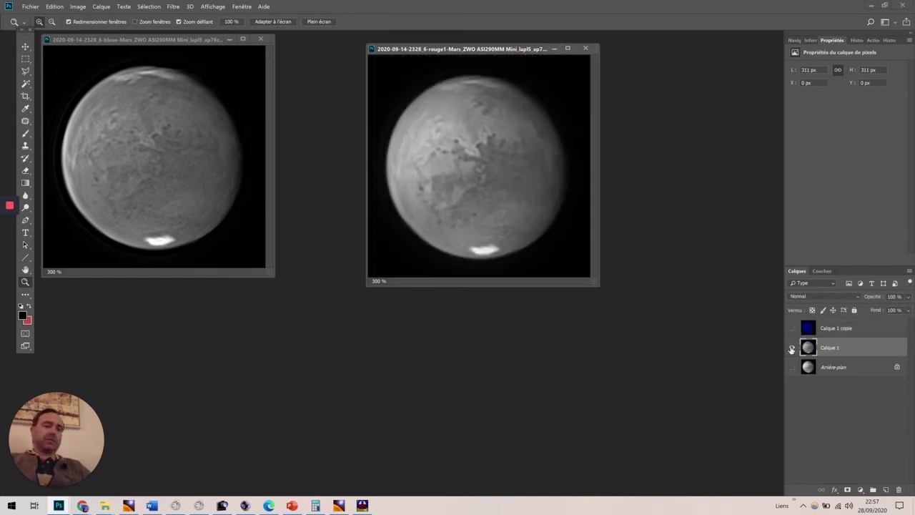
# - Add a Channel Mixer adjustment layer above Calque 1 and set Rouge to 0 % for the Rouge output channel
pyautogui.click(860, 491)
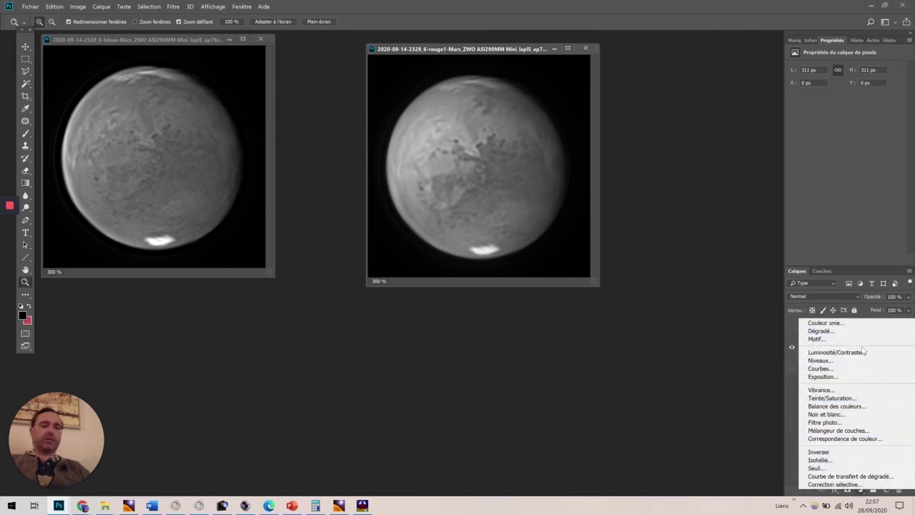
pyautogui.click(851, 431)
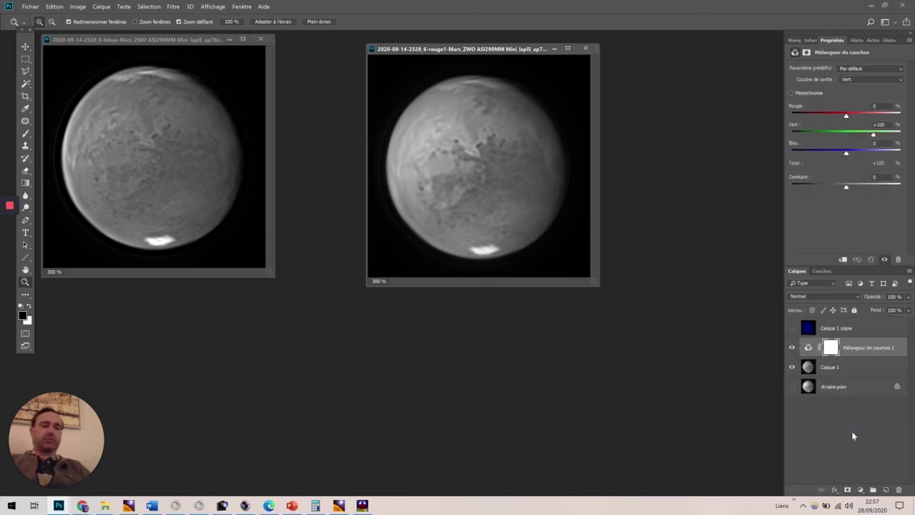
pyautogui.click(861, 81)
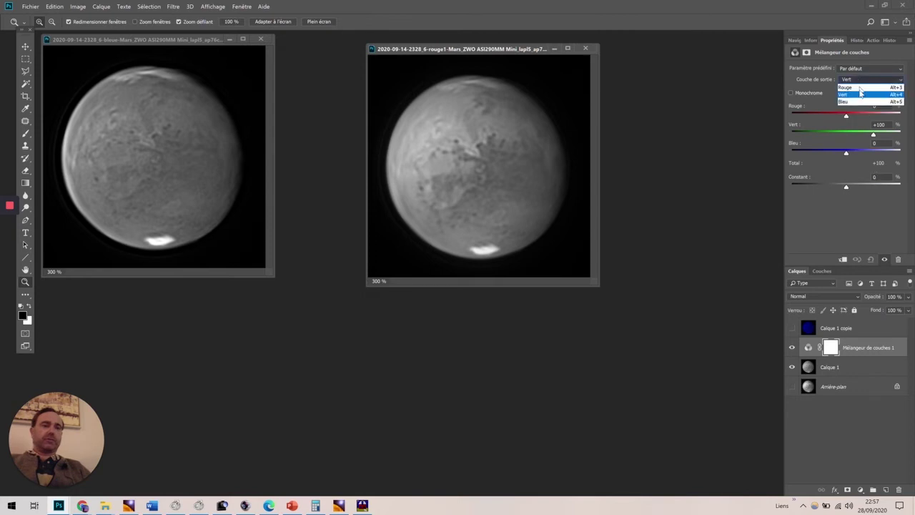
pyautogui.click(882, 87)
pyautogui.doubleClick(885, 106)
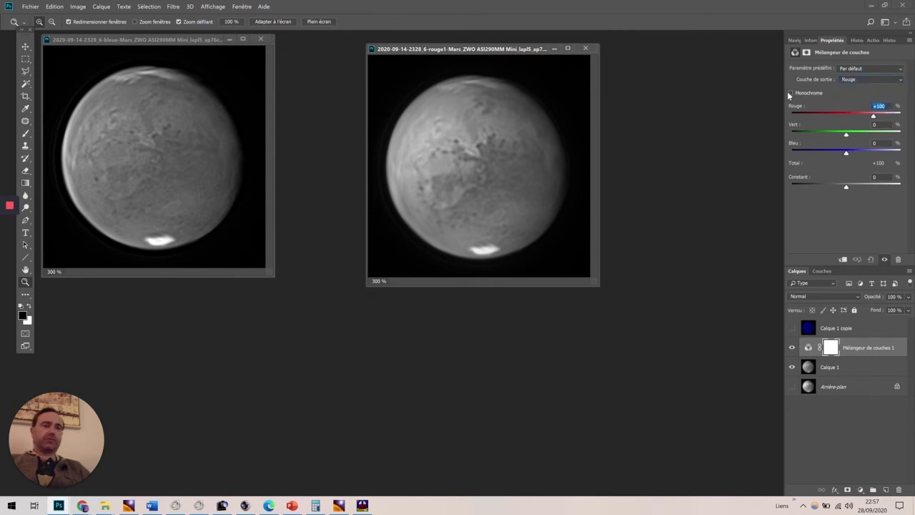
pyautogui.write('0')
# - Switch the Channel Mixer above Calque 1 to the Bleu output channel and set its Bleu value to 0 %
pyautogui.click(858, 79)
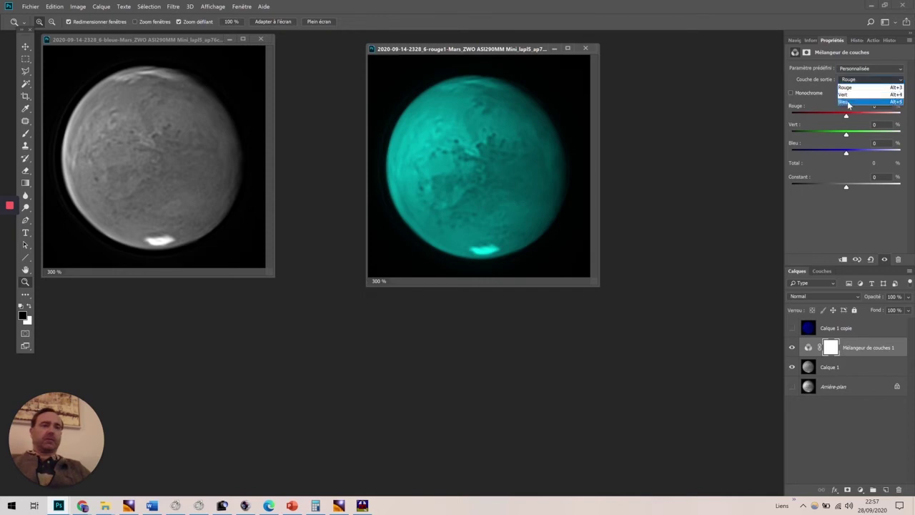
pyautogui.click(848, 100)
pyautogui.click(845, 141)
pyautogui.write('0')
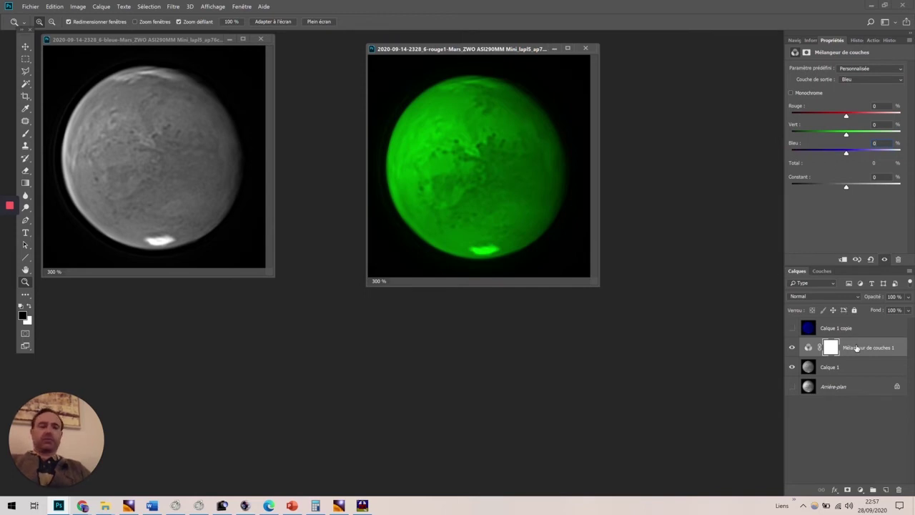
# - Merge the Channel Mixer into Calque 1, hide the resulting green layer, and make Arrière-plan visible and active
pyautogui.hotkey('ctrl', 'e')
pyautogui.rightClick(791, 348)
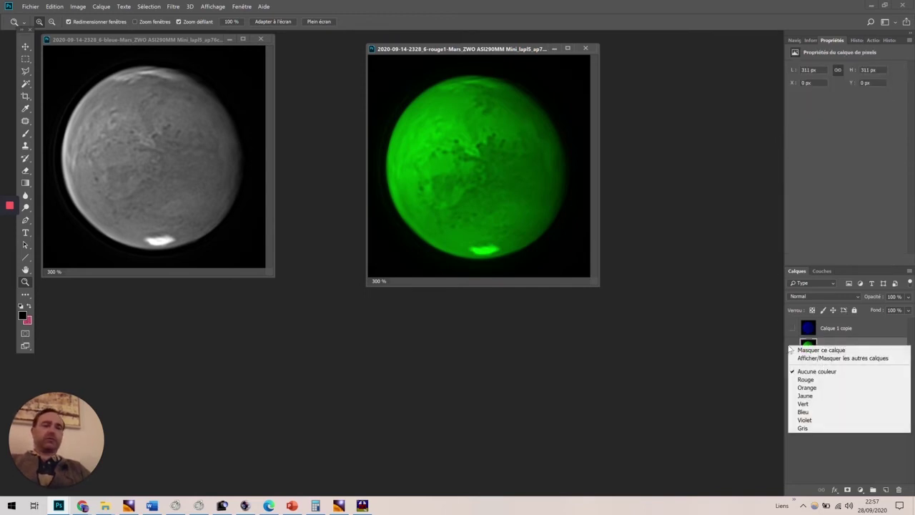
pyautogui.rightClick(790, 339)
pyautogui.click(790, 334)
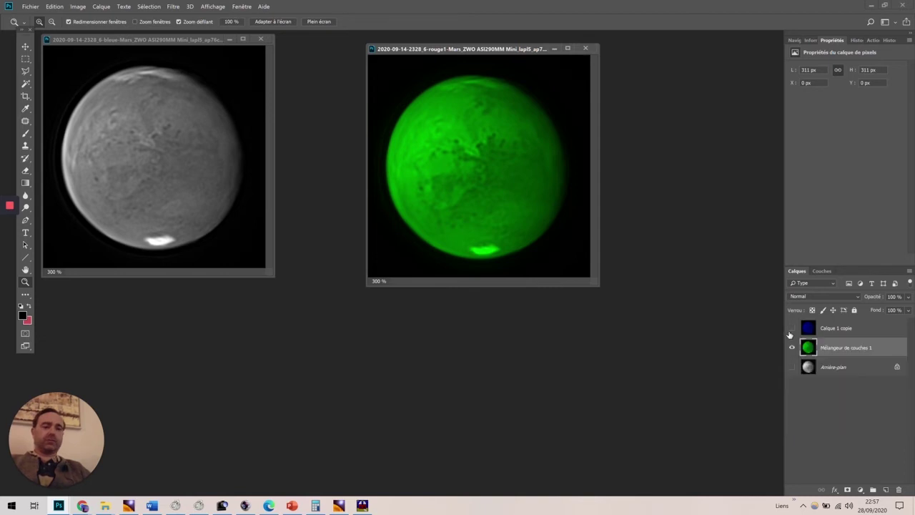
pyautogui.click(792, 347)
pyautogui.click(791, 367)
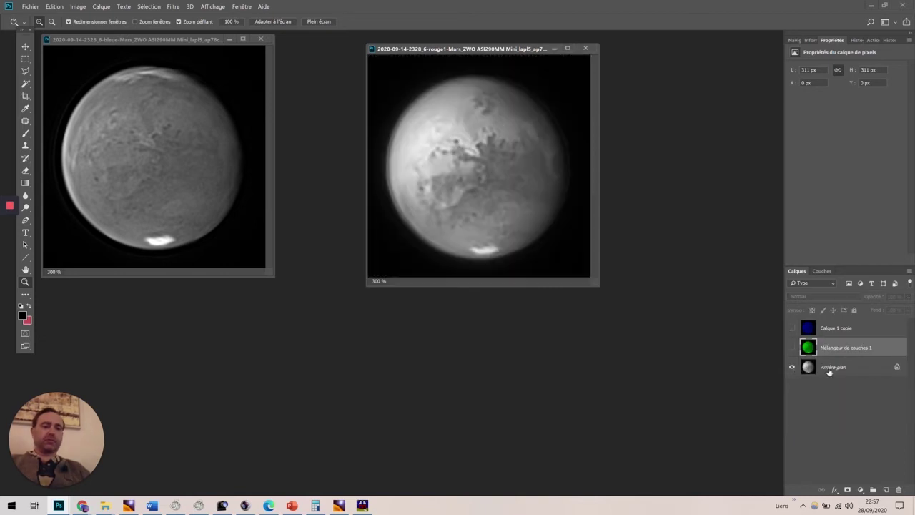
pyautogui.click(829, 369)
# - Add a Channel Mixer adjustment layer above Arrière-plan and set Bleu to 0 % for the Bleu output channel
pyautogui.click(861, 490)
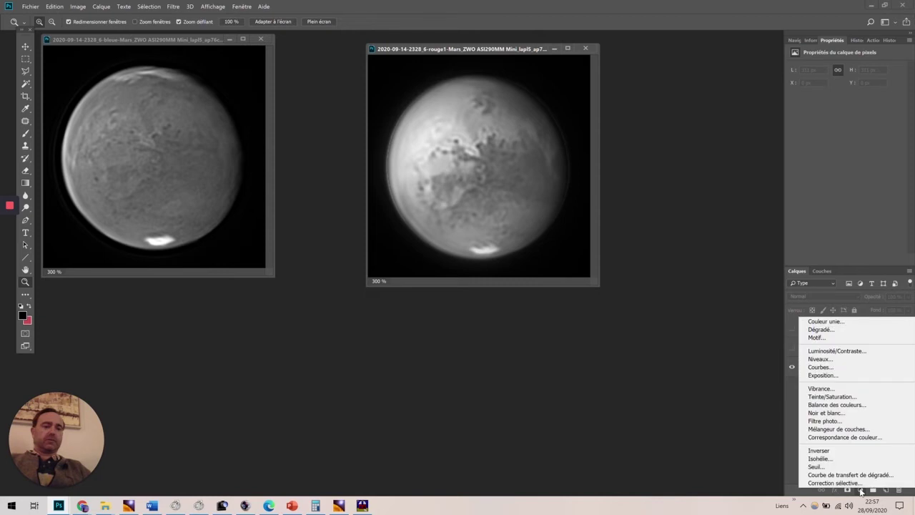
pyautogui.click(847, 428)
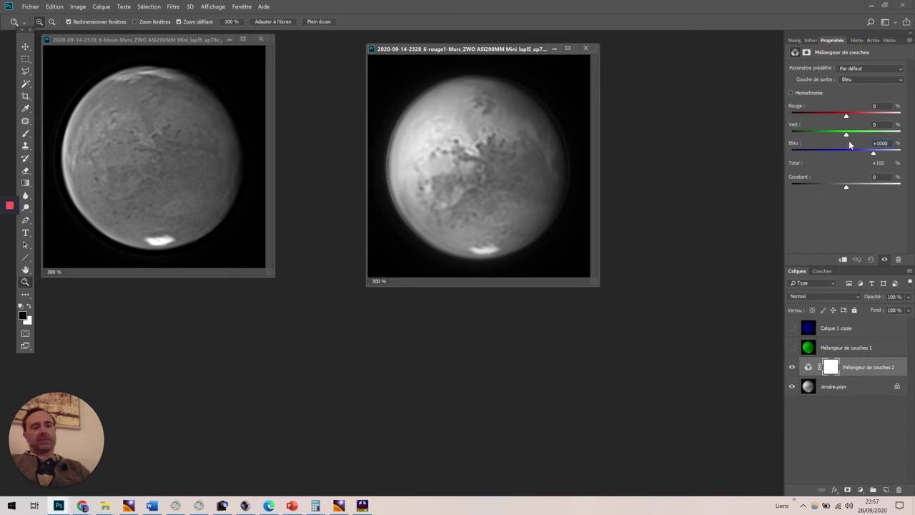
pyautogui.doubleClick(872, 143)
pyautogui.write('1')
pyautogui.press('Return')
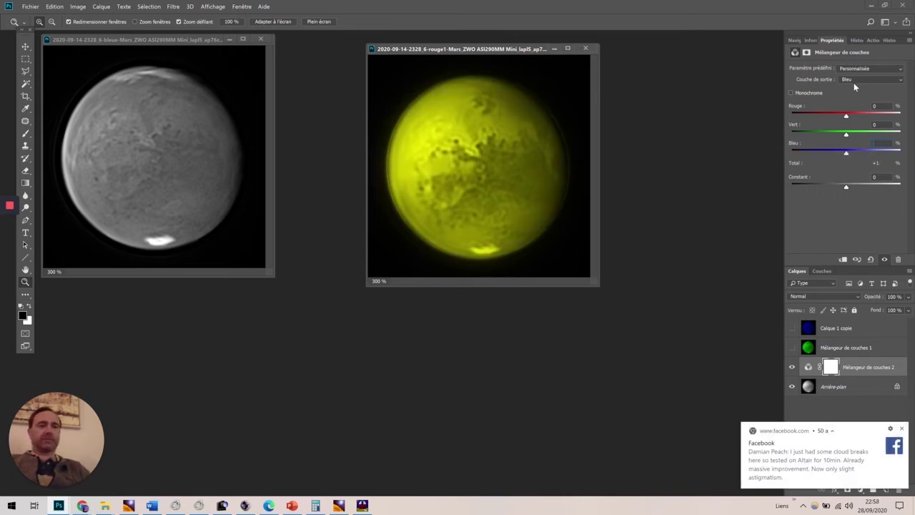
pyautogui.press('Return')
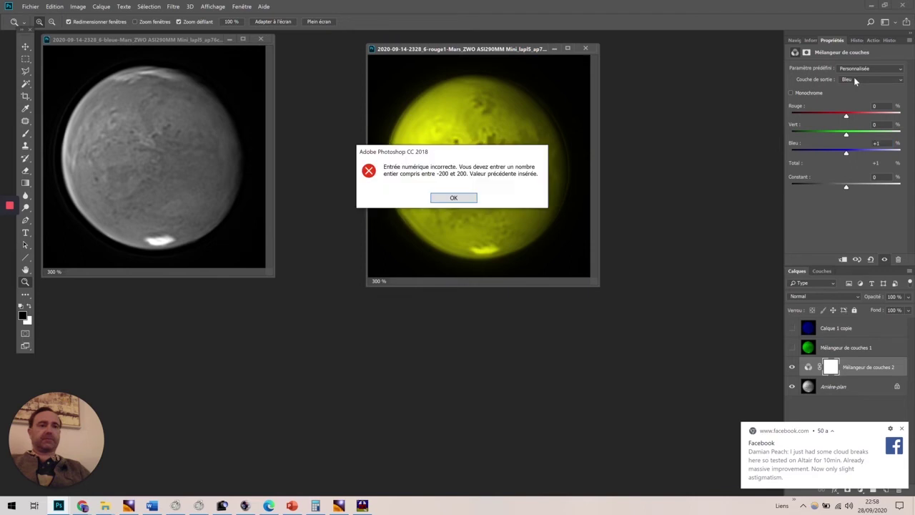
pyautogui.click(456, 198)
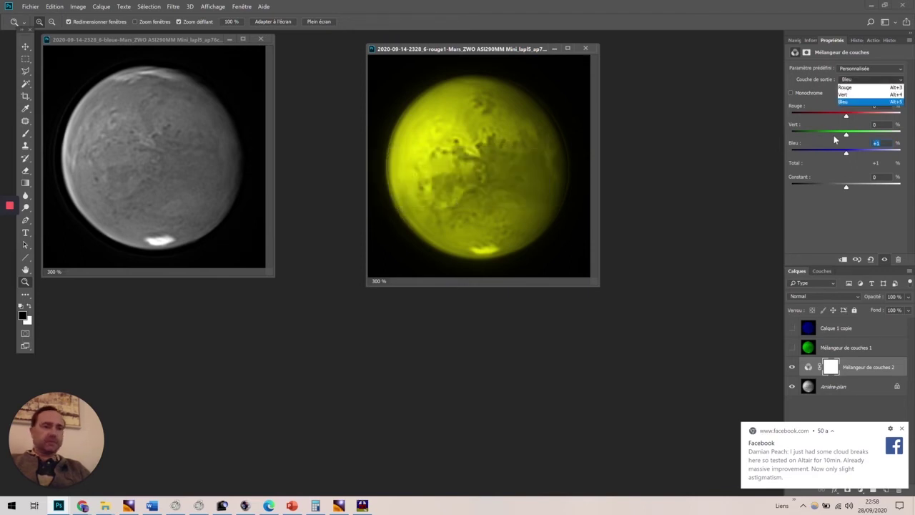
pyautogui.click(903, 429)
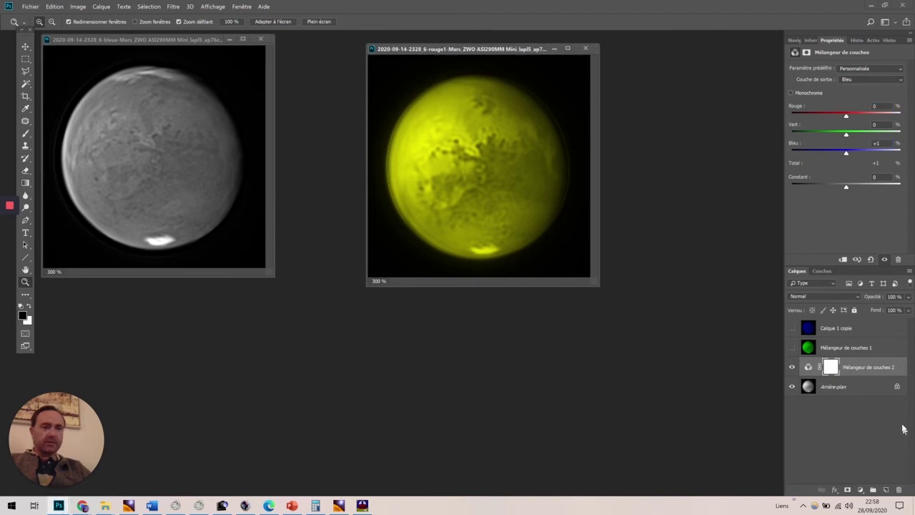
pyautogui.moveTo(883, 141); pyautogui.dragTo(859, 146)
pyautogui.write('0')
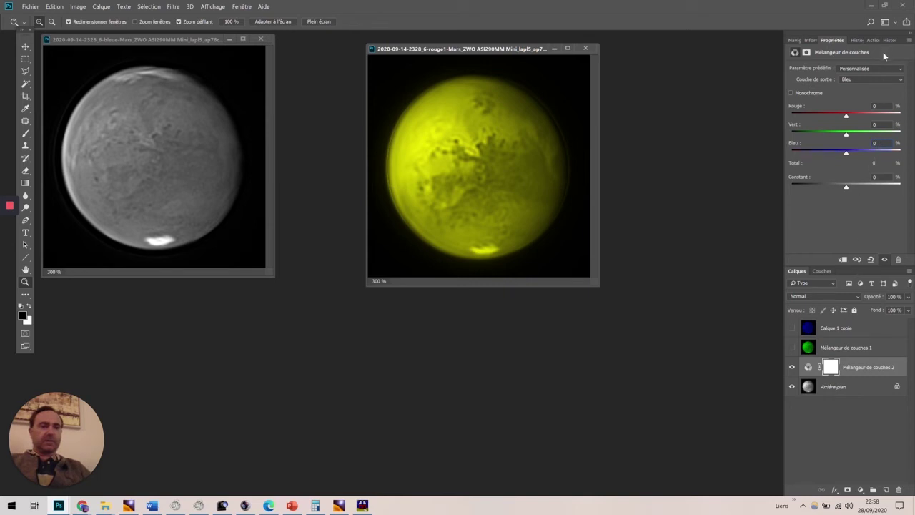
# - Switch the Channel Mixer above Arrière-plan to the Vert output channel and set its Vert value to 0 %
pyautogui.click(863, 80)
pyautogui.click(861, 92)
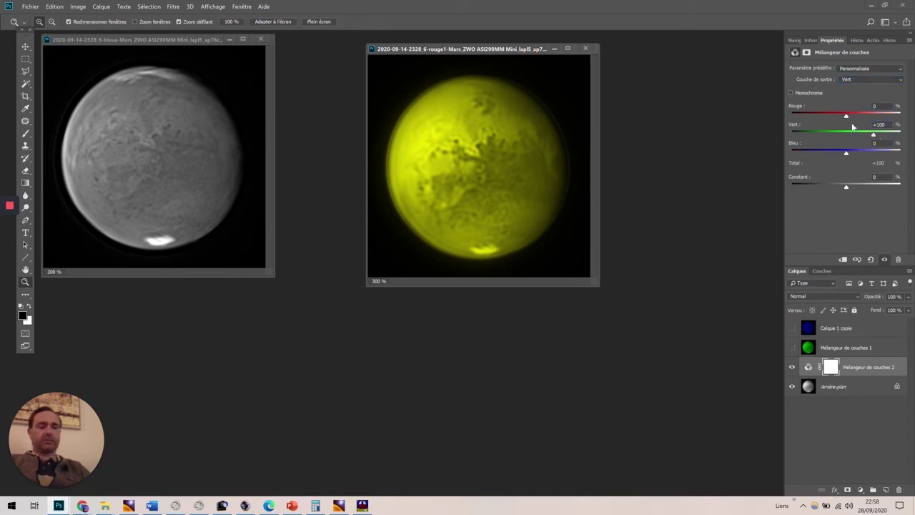
pyautogui.press('BackSpace')
pyautogui.press('BackSpace')
pyautogui.press('BackSpace')
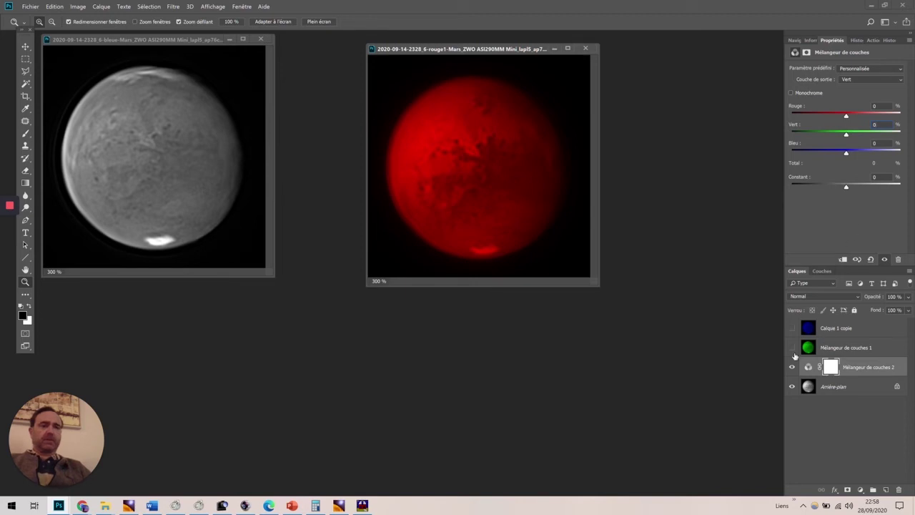
# - Merge the Channel Mixer into Arrière-plan and show the green and blue layers again
pyautogui.moveTo(830, 369); pyautogui.dragTo(836, 374)
pyautogui.hotkey('ctrl', 'e')
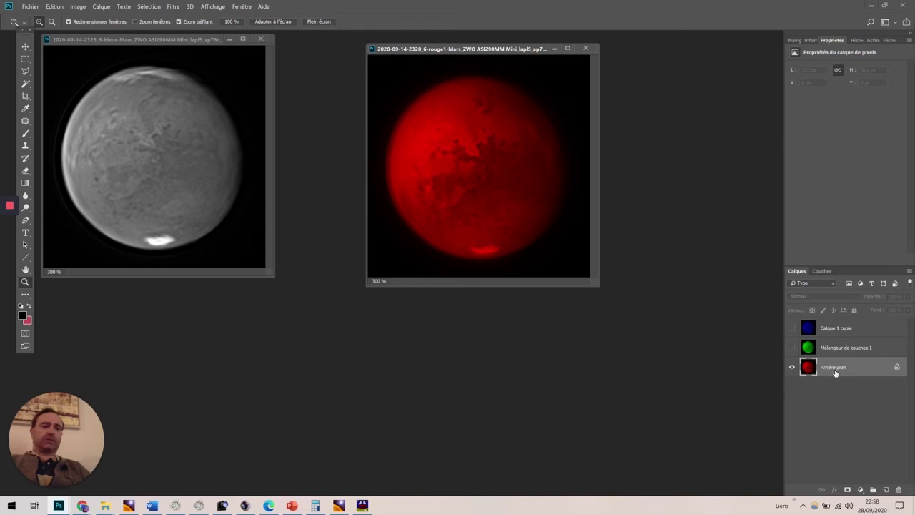
pyautogui.rightClick(834, 349)
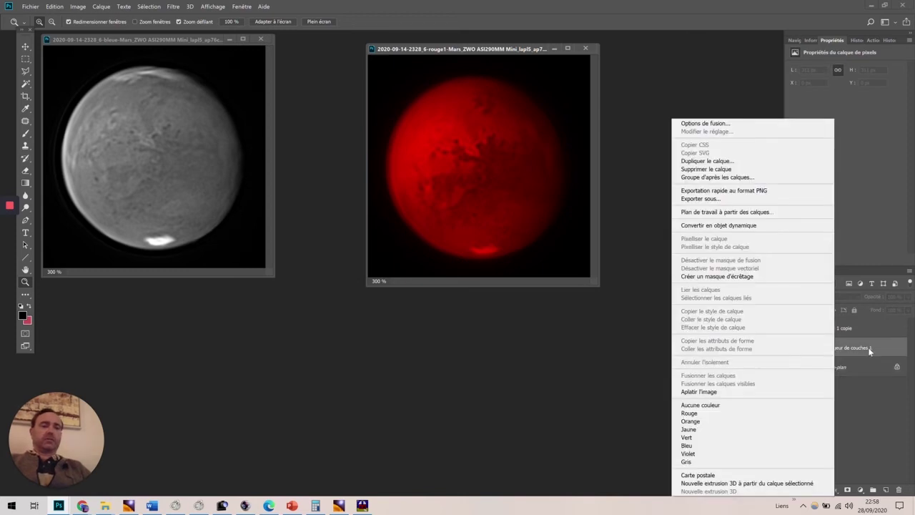
pyautogui.click(868, 347)
pyautogui.click(791, 347)
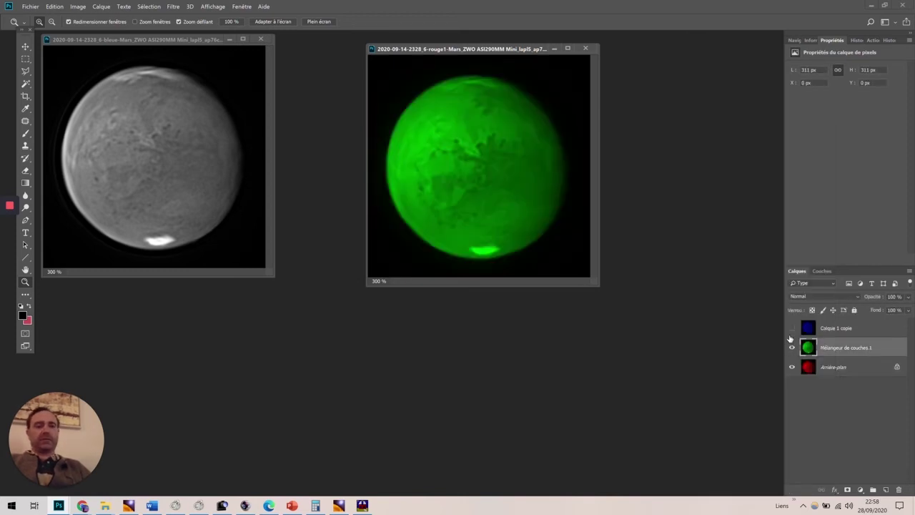
pyautogui.click(791, 327)
# - Set the blend mode of the green layer, Mélangeur de couches 1, to Superposition
pyautogui.click(853, 371)
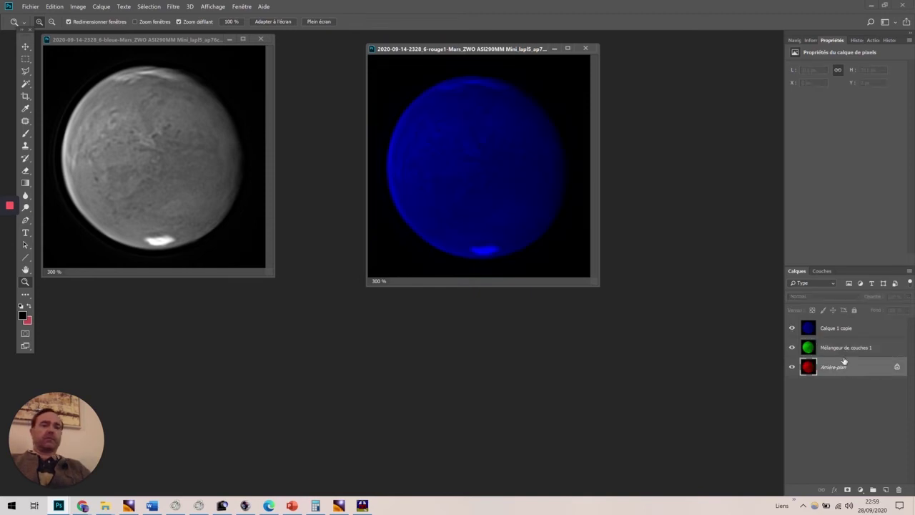
pyautogui.click(843, 350)
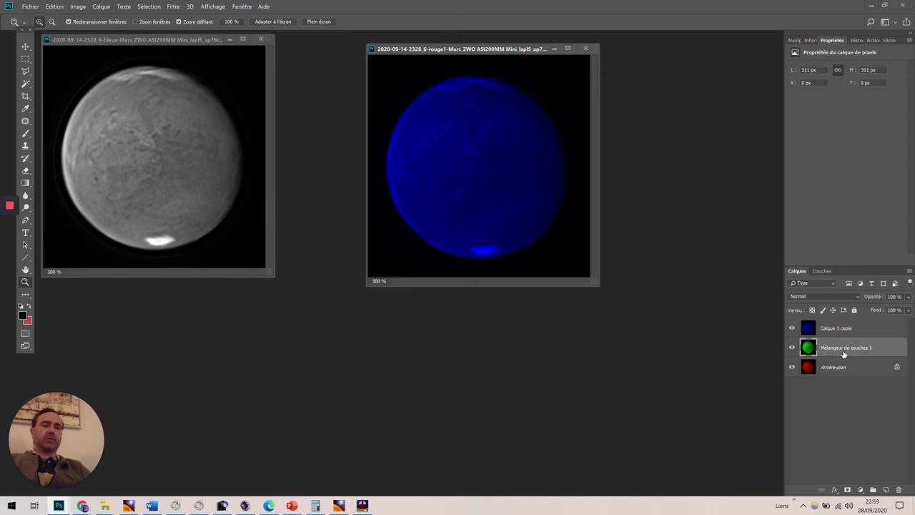
pyautogui.click(824, 296)
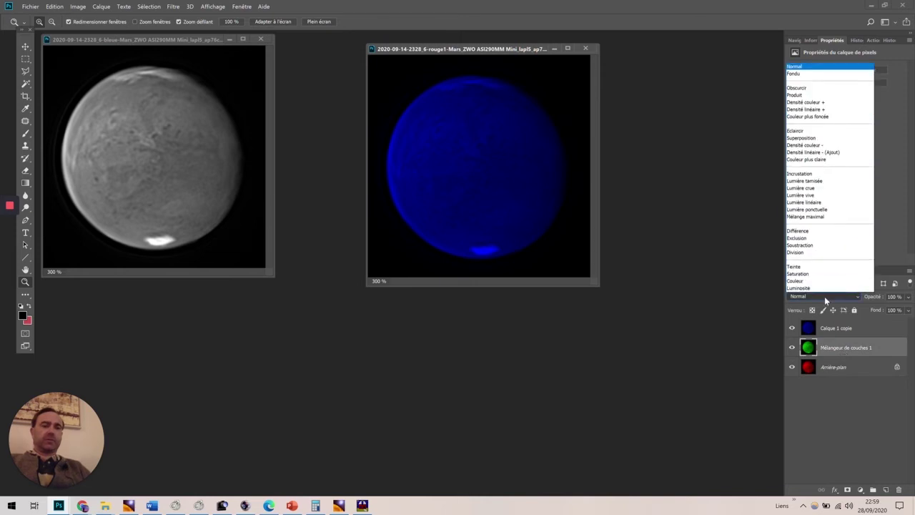
pyautogui.click(804, 137)
# - Set the blue layer, Calque 1 copie, to Superposition blend mode and merge all visible layers into one
pyautogui.click(845, 329)
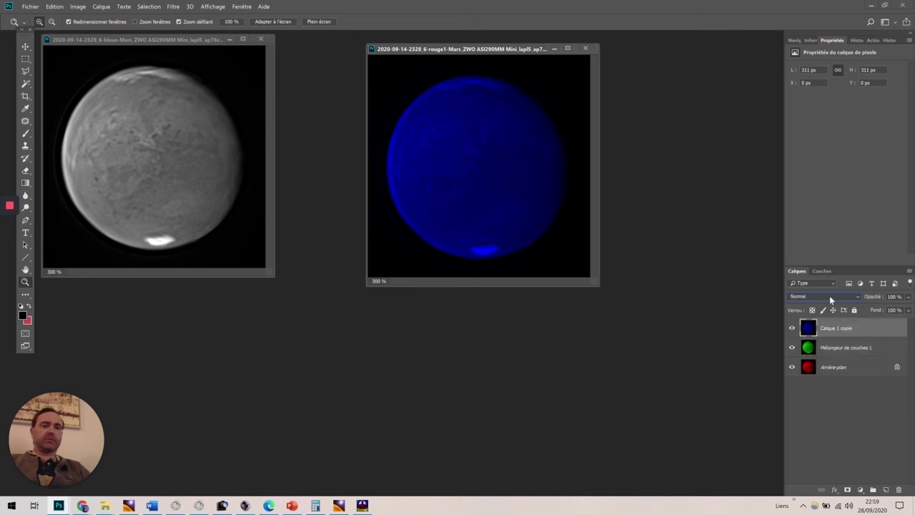
pyautogui.click(830, 295)
pyautogui.click(804, 138)
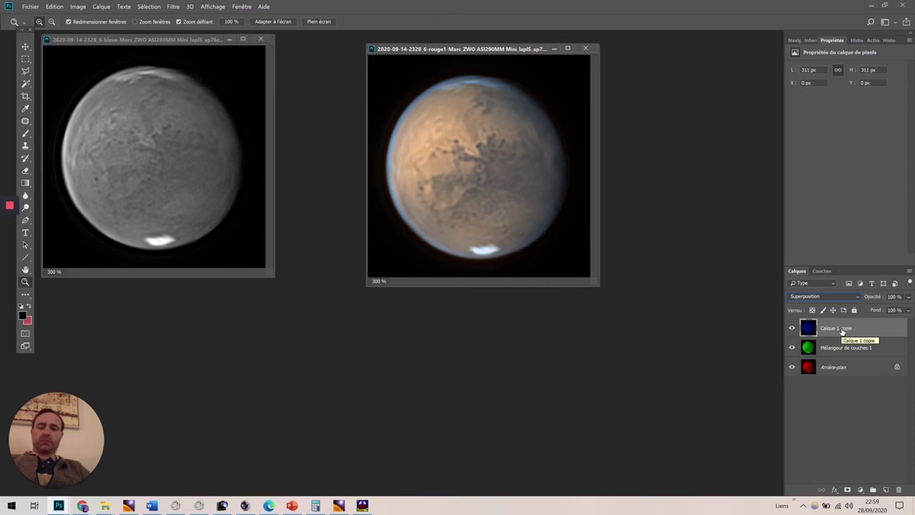
pyautogui.hotkey('ctrl', 'shift', 'e')
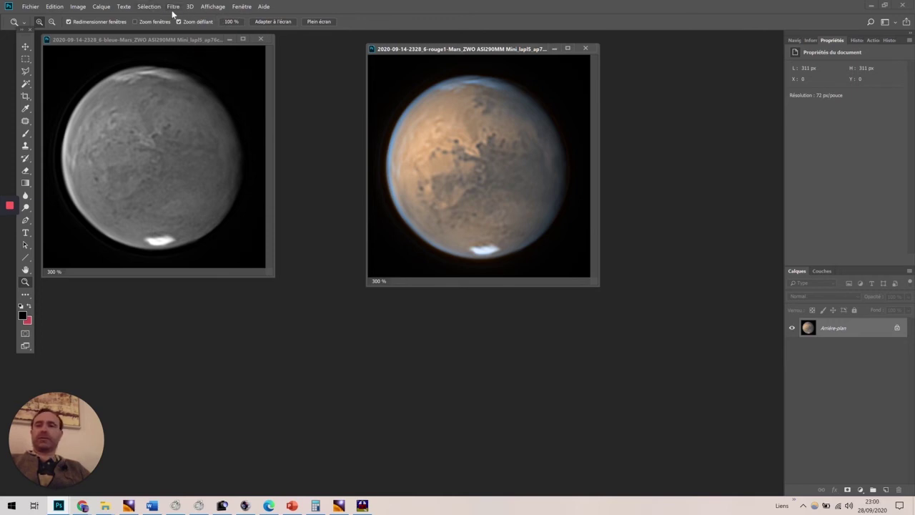
# - Open the merged image in the Camera Raw filter and set the white balance by sampling the planet's white polar cap
pyautogui.click(173, 7)
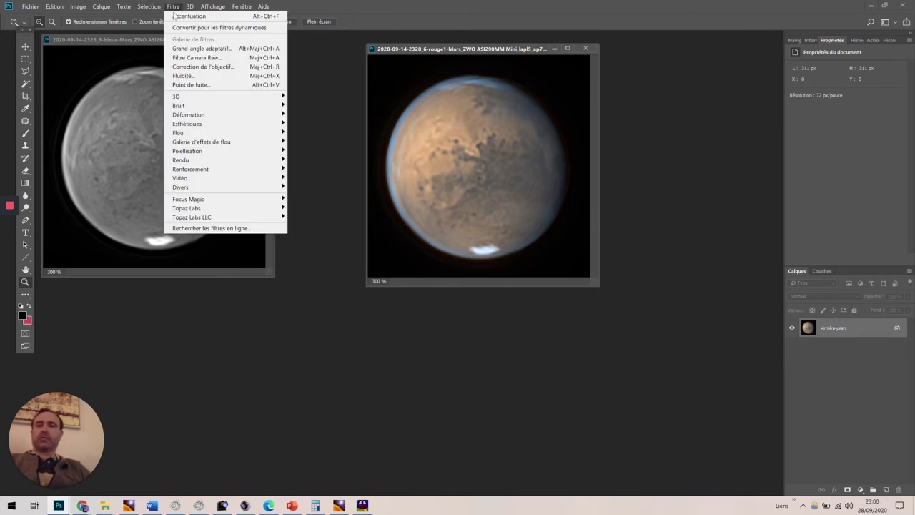
pyautogui.click(200, 57)
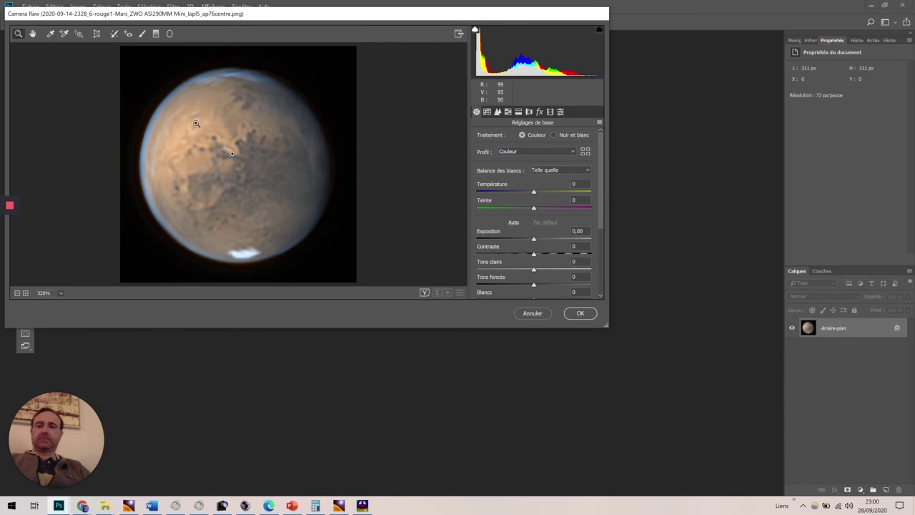
pyautogui.click(50, 34)
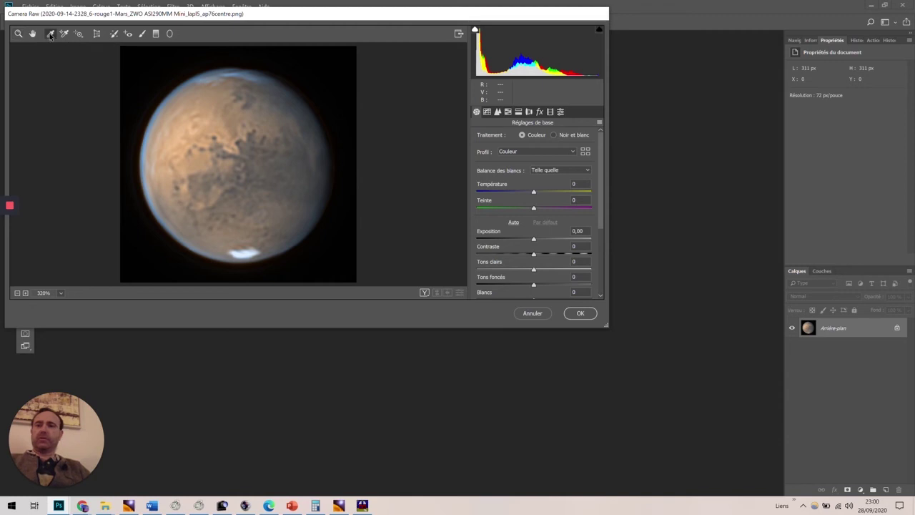
pyautogui.click(246, 254)
pyautogui.click(245, 253)
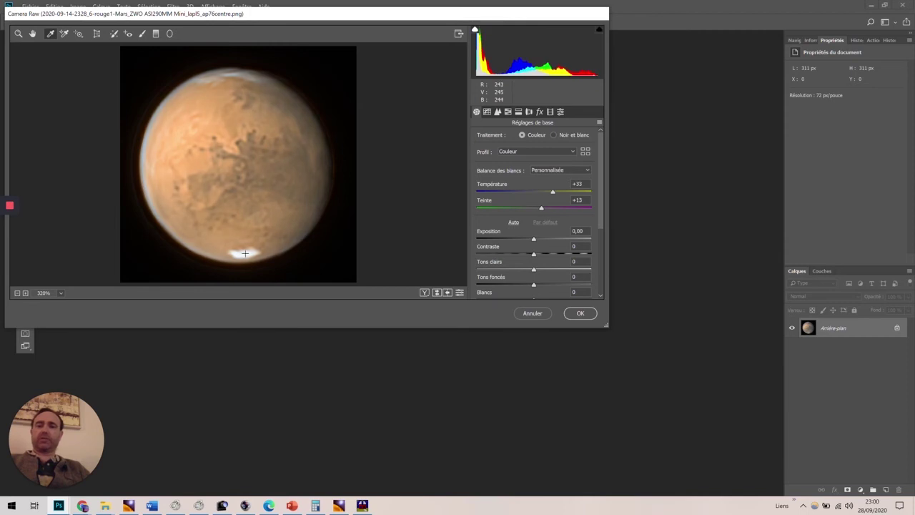
pyautogui.click(244, 253)
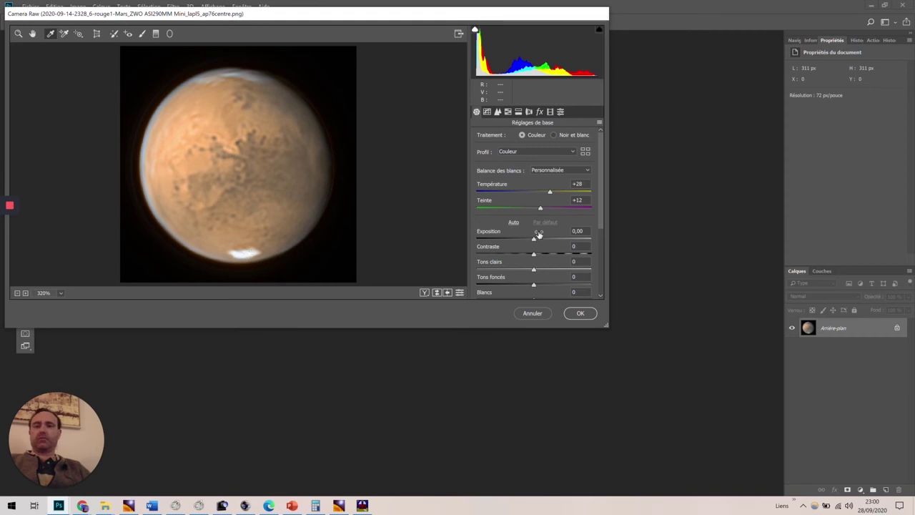
# - Set the Mars image's Température to +13, Teinte to +9 and Exposition to -0,05 in the basic adjustments
pyautogui.moveTo(550, 194); pyautogui.dragTo(543, 195)
pyautogui.moveTo(544, 194); pyautogui.dragTo(542, 195)
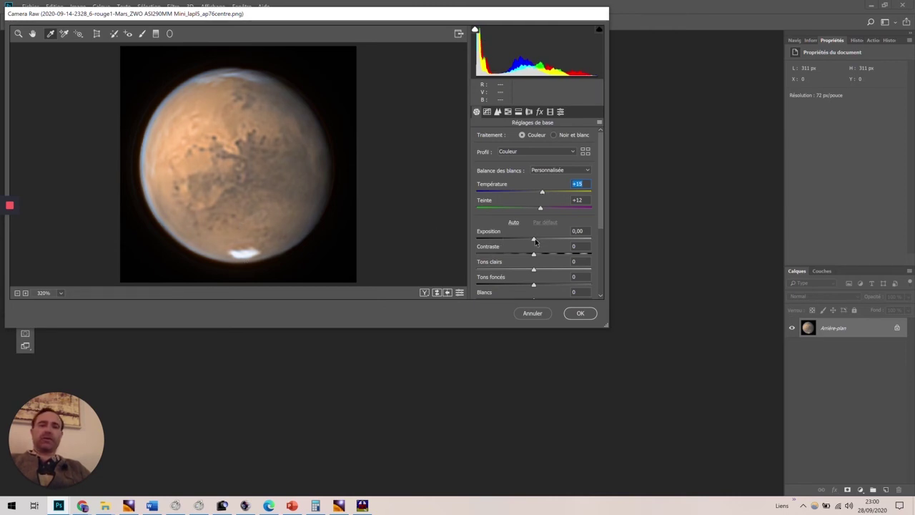
pyautogui.moveTo(536, 242); pyautogui.dragTo(534, 242)
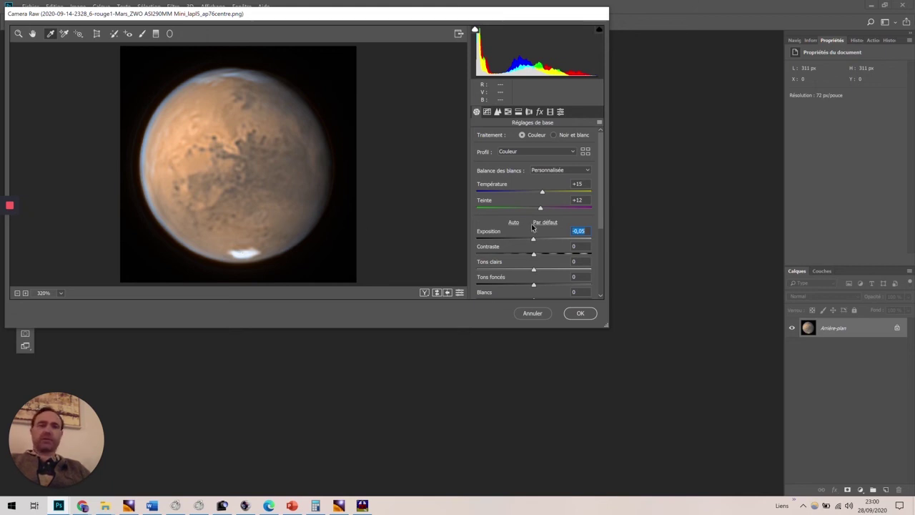
pyautogui.moveTo(545, 192); pyautogui.dragTo(541, 193)
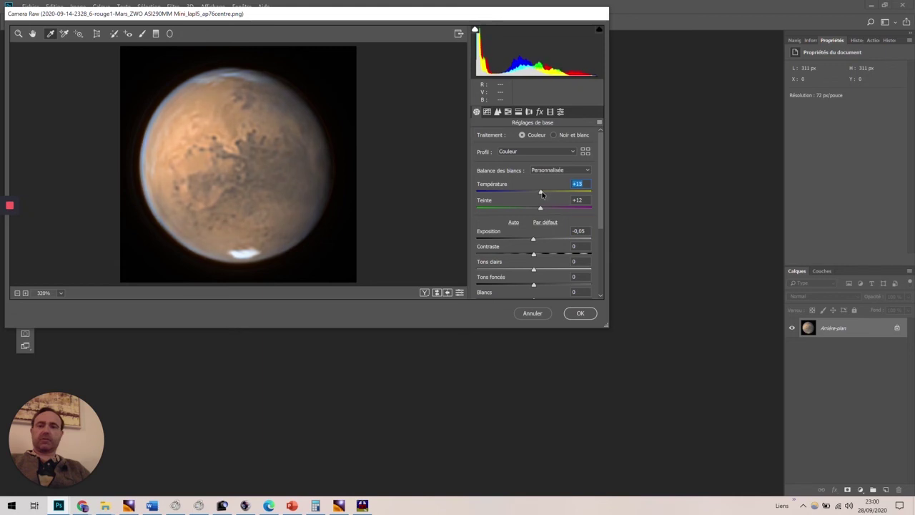
pyautogui.moveTo(541, 208); pyautogui.dragTo(540, 212)
# - Try stronger colours on the planet with Vibrance at +19 and Saturation at +31
pyautogui.moveTo(599, 210); pyautogui.dragTo(599, 280)
pyautogui.moveTo(534, 293)
pyautogui.mouseDown()
pyautogui.moveTo(567, 295)
pyautogui.moveTo(535, 278)
pyautogui.moveTo(545, 280)
pyautogui.mouseUp()
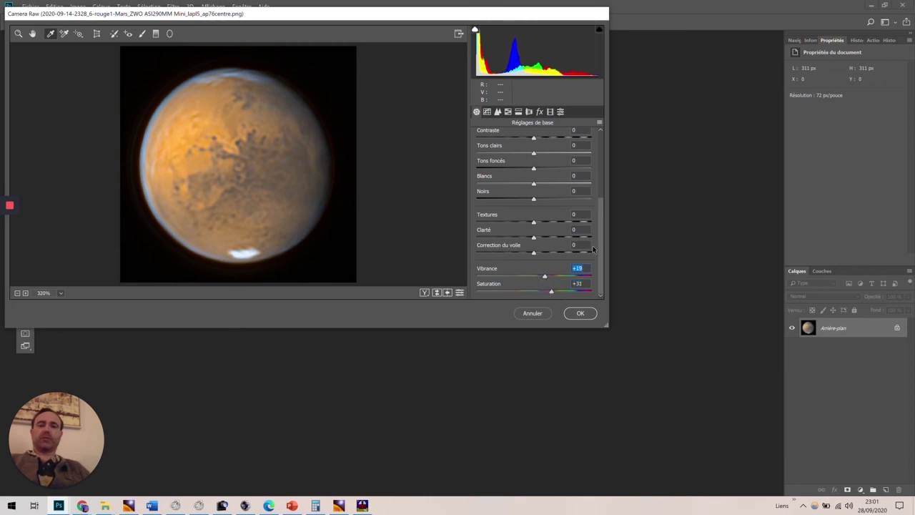
# - Refine the white balance by setting Teinte to +13 and Température to +8
pyautogui.scroll(3, 603, 205)
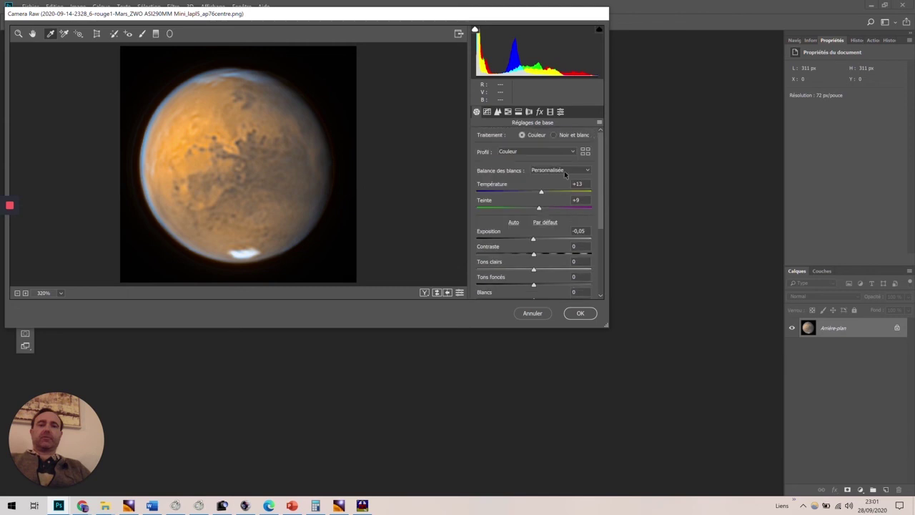
pyautogui.moveTo(542, 194); pyautogui.dragTo(541, 210)
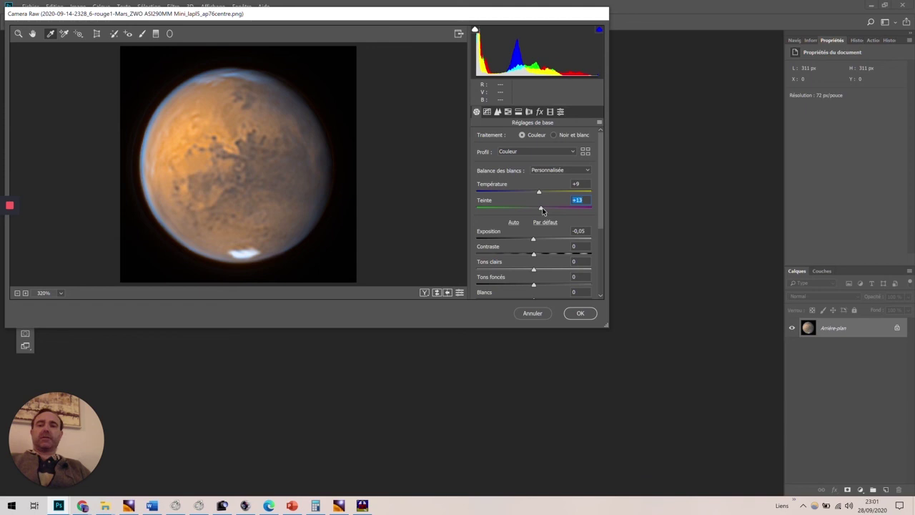
pyautogui.moveTo(544, 211); pyautogui.dragTo(543, 212)
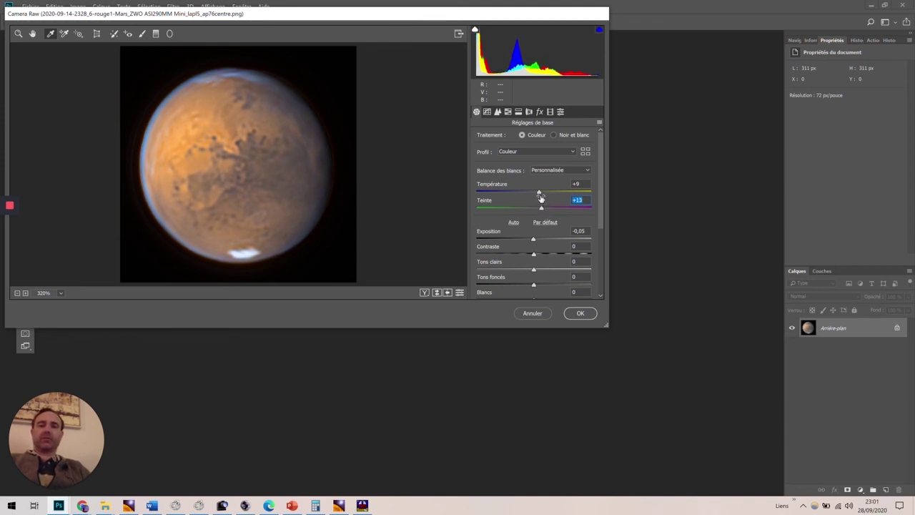
pyautogui.moveTo(539, 194); pyautogui.dragTo(538, 196)
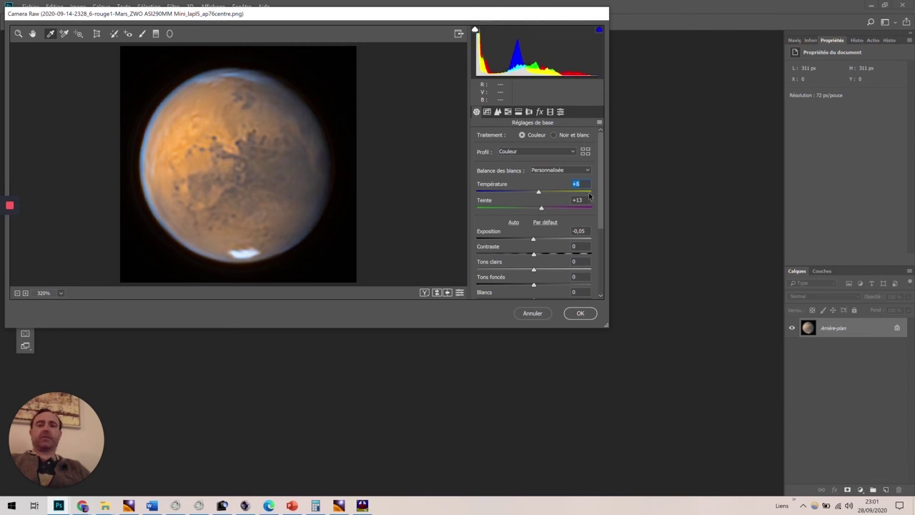
# - Reset Vibrance and Saturation to 0 and apply the Camera Raw filter to the Mars image
pyautogui.moveTo(601, 194); pyautogui.dragTo(604, 266)
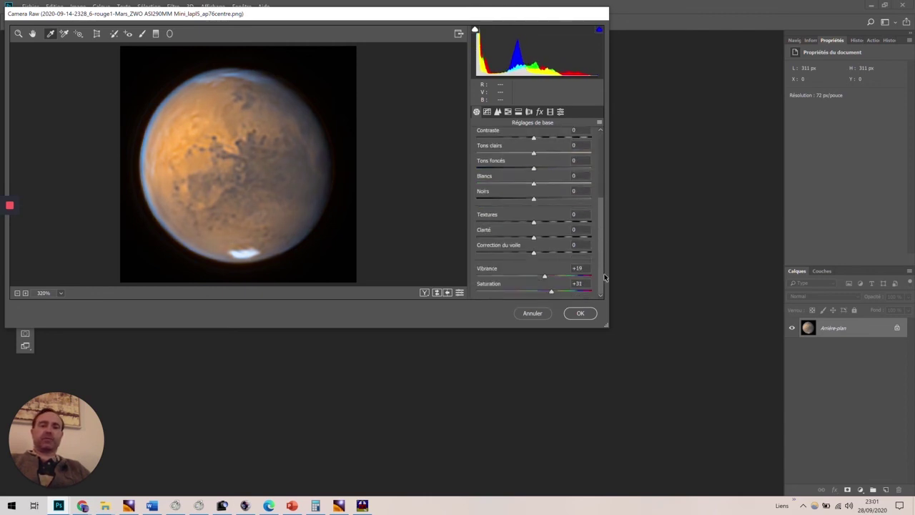
pyautogui.doubleClick(556, 270)
pyautogui.press('Tab')
pyautogui.write('0')
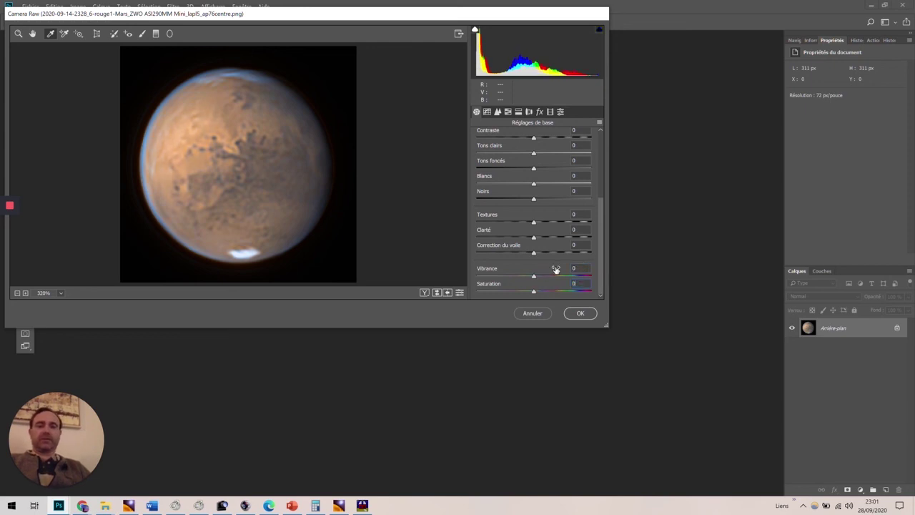
pyautogui.click(579, 314)
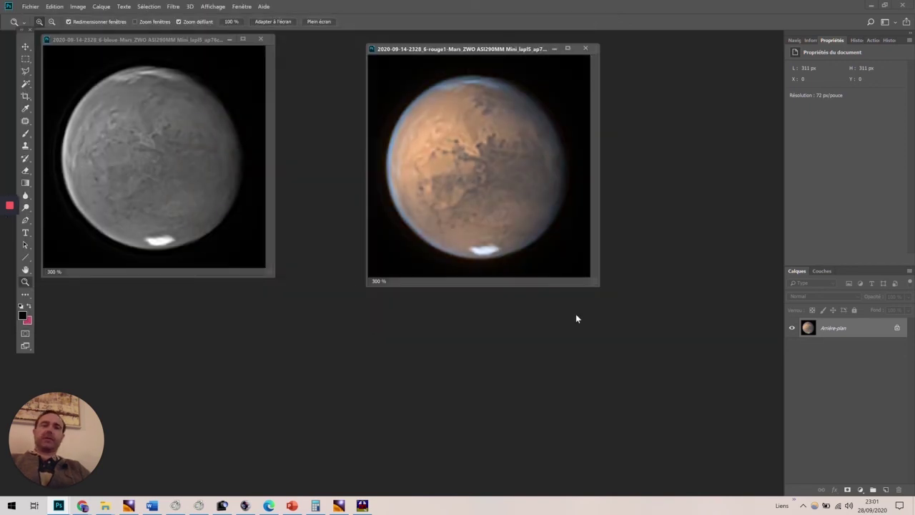
# - Compare the Mars image before and after the Camera Raw filter using the history states, ending on the filtered state
pyautogui.click(887, 42)
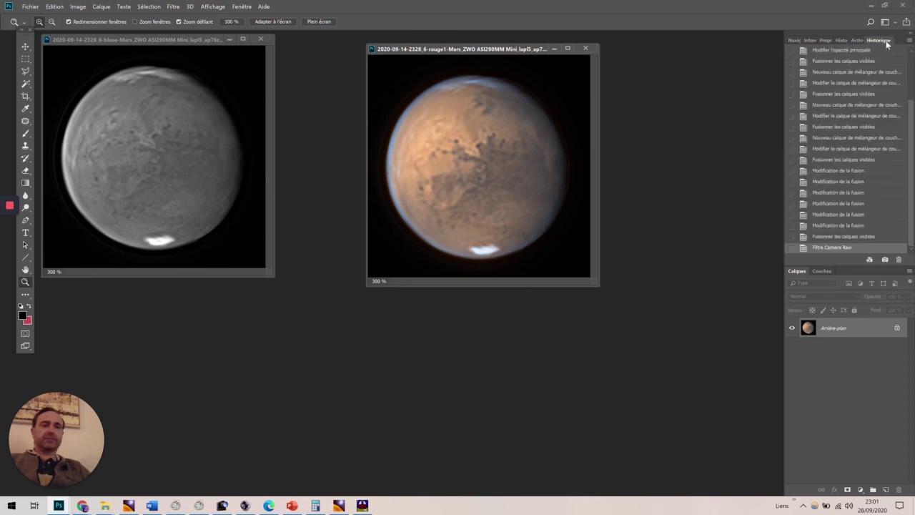
pyautogui.click(840, 238)
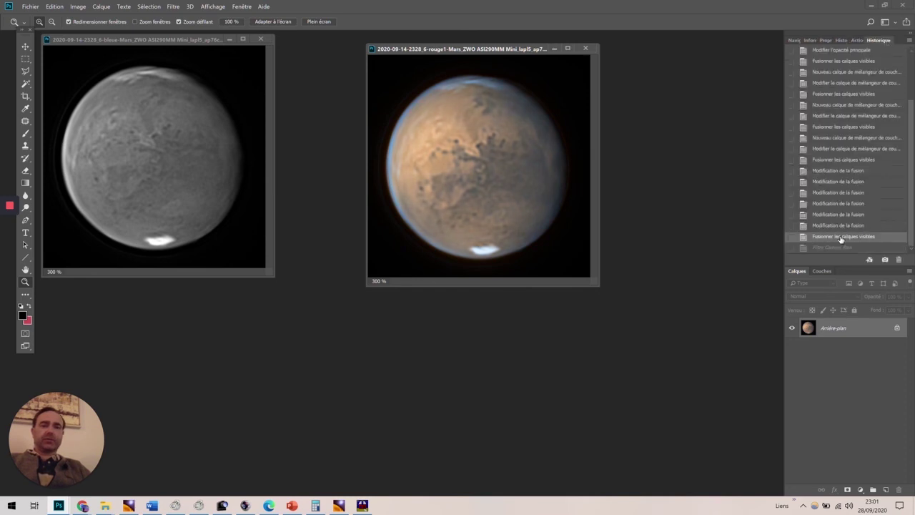
pyautogui.click(840, 248)
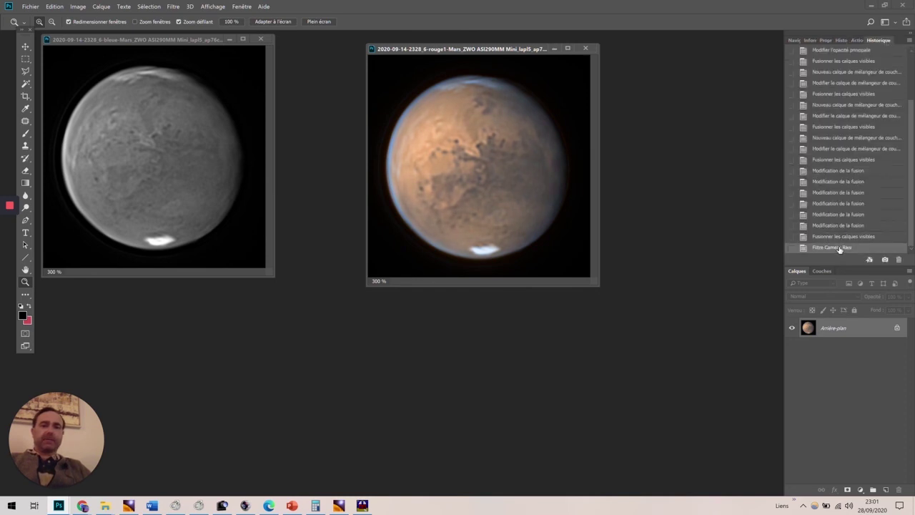
pyautogui.click(839, 239)
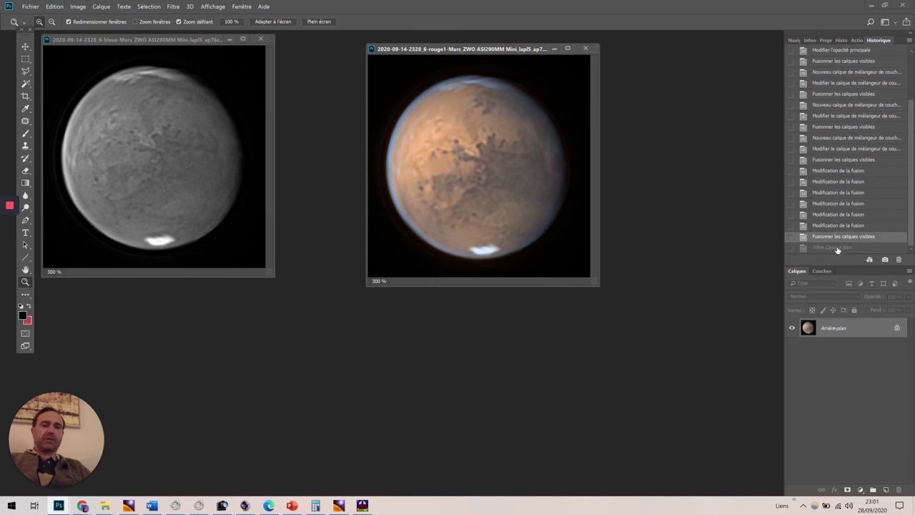
pyautogui.click(838, 248)
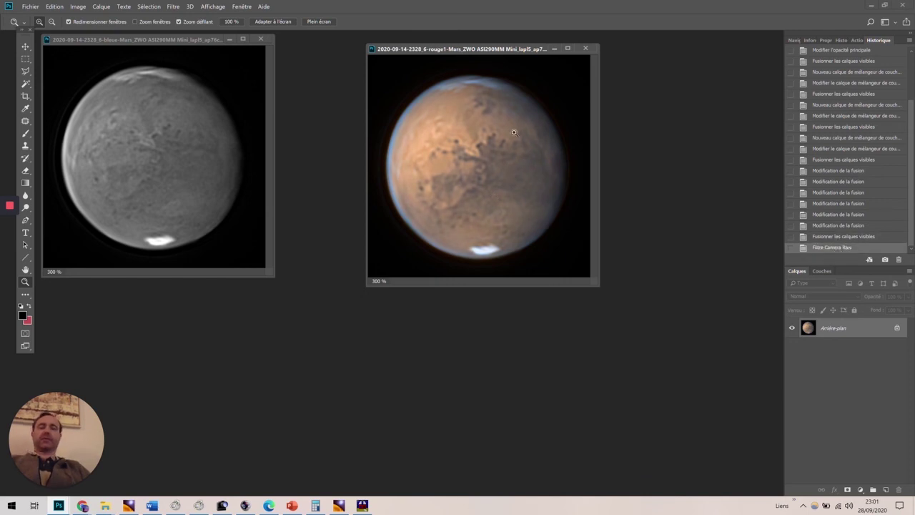
pyautogui.click(844, 238)
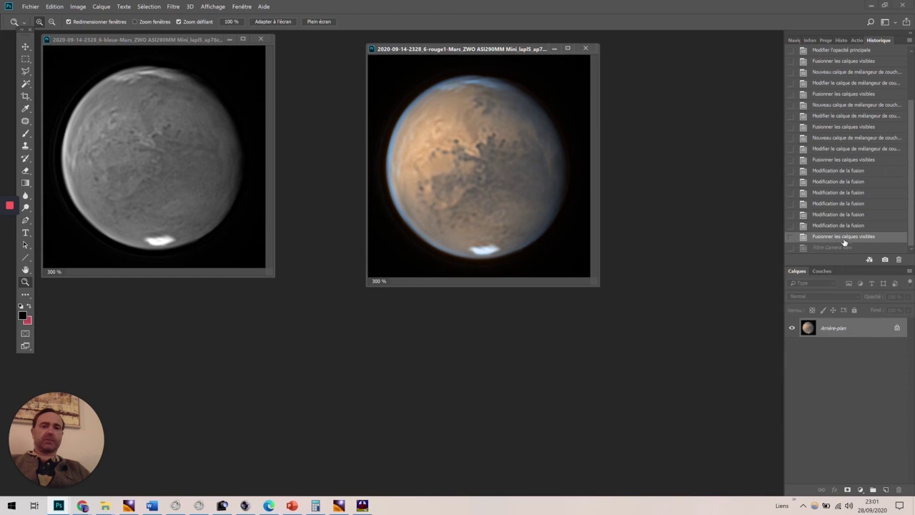
pyautogui.click(837, 248)
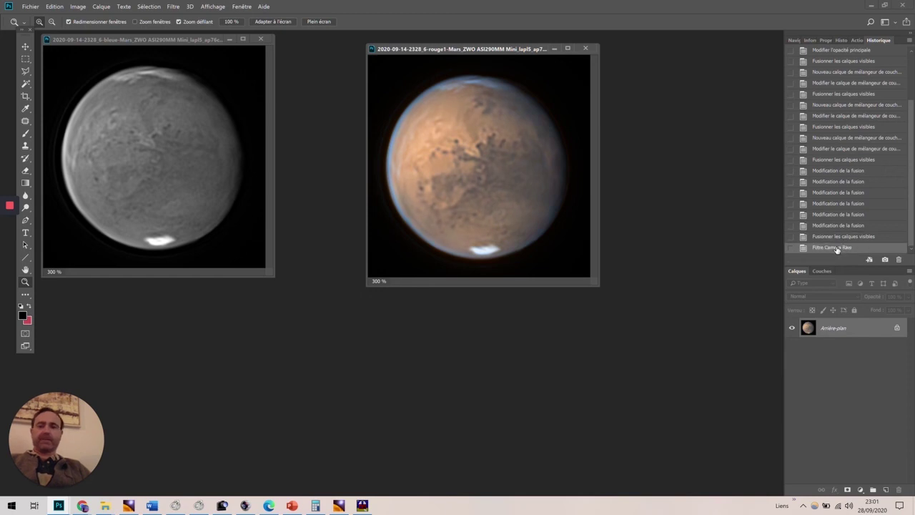